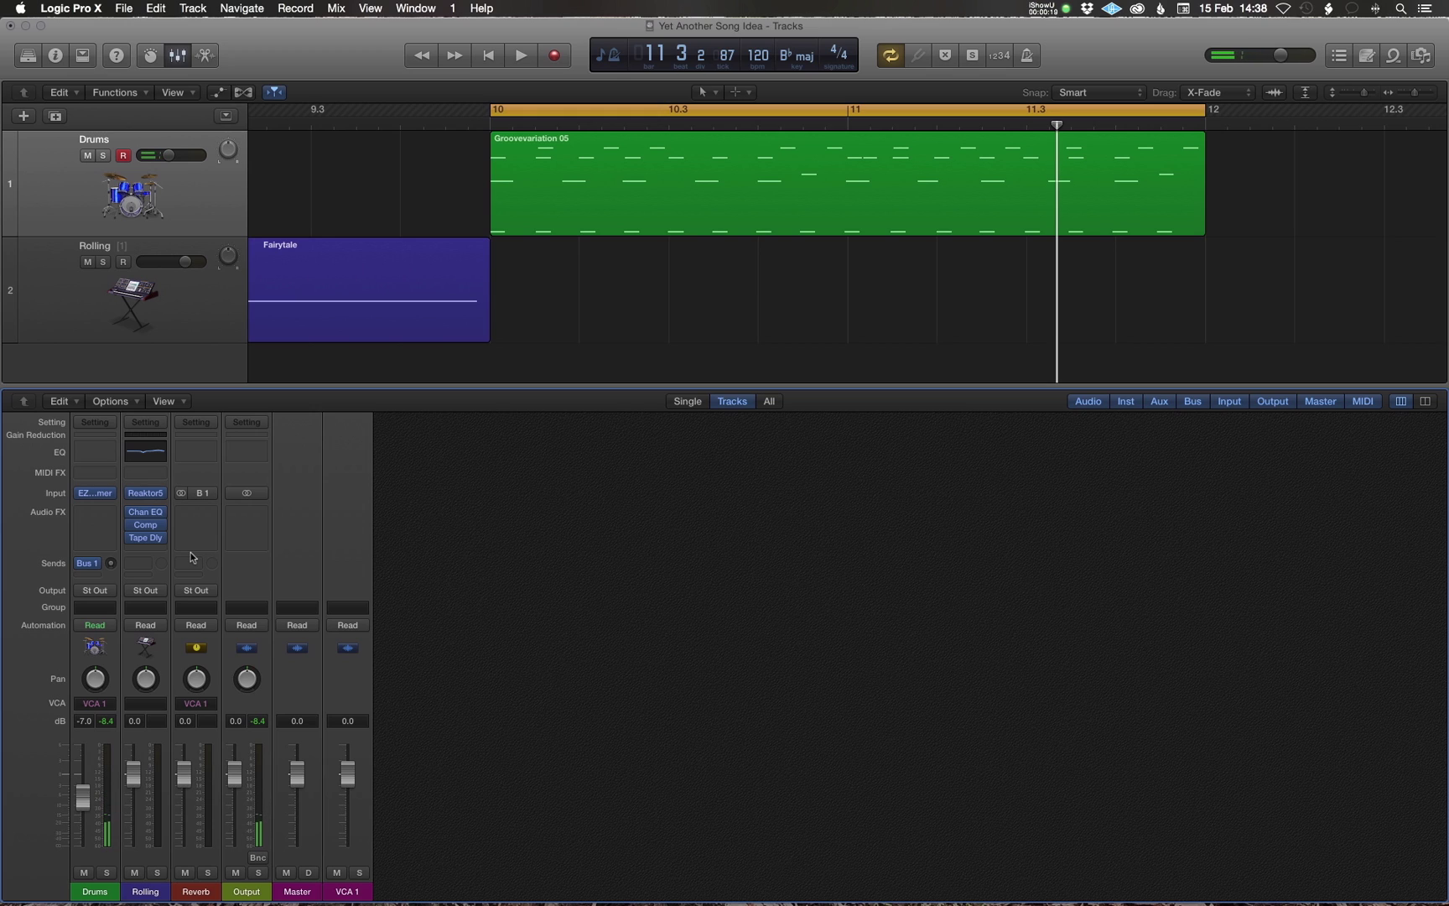
# Step: Check the Drums send level, then load the stereo UAD AMS RMX16 on the Reverb channel's Audio FX slot
pyautogui.click(110, 563)
pyautogui.click(214, 512)
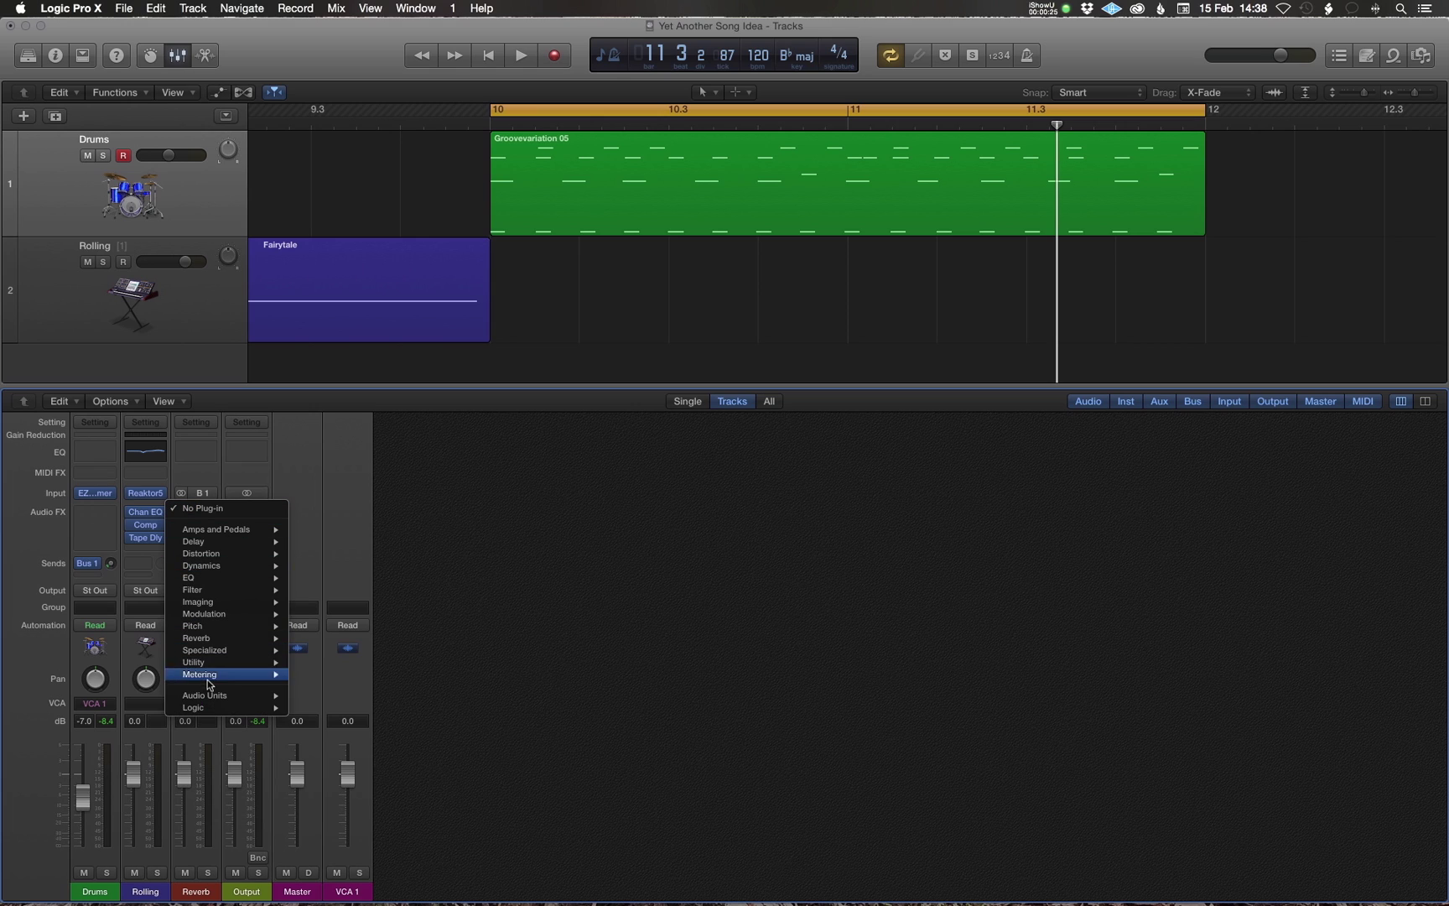
pyautogui.moveTo(211, 695)
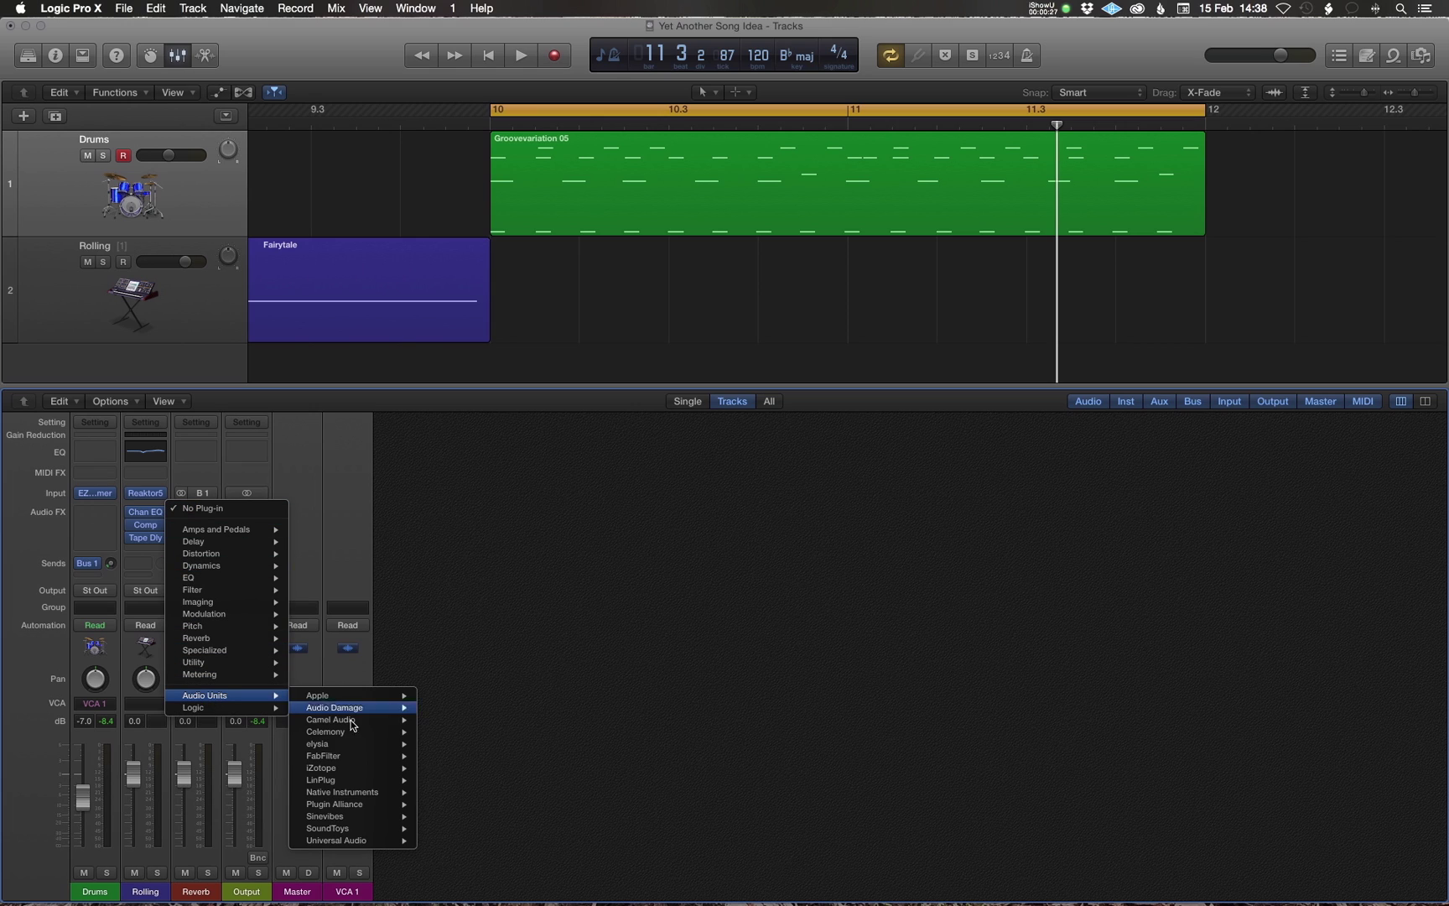
pyautogui.moveTo(360, 841)
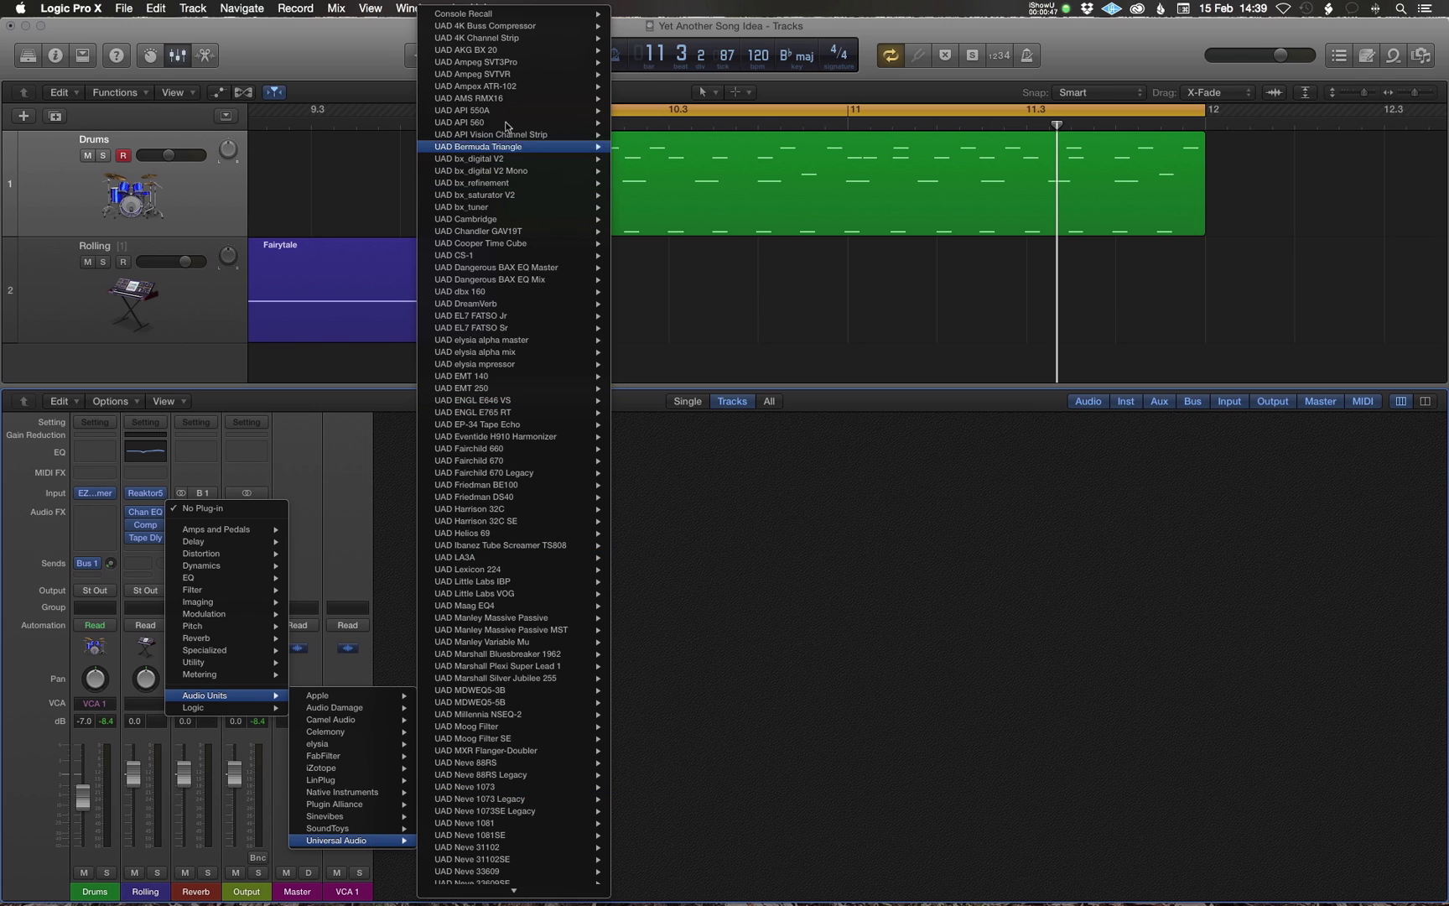
pyautogui.moveTo(507, 104)
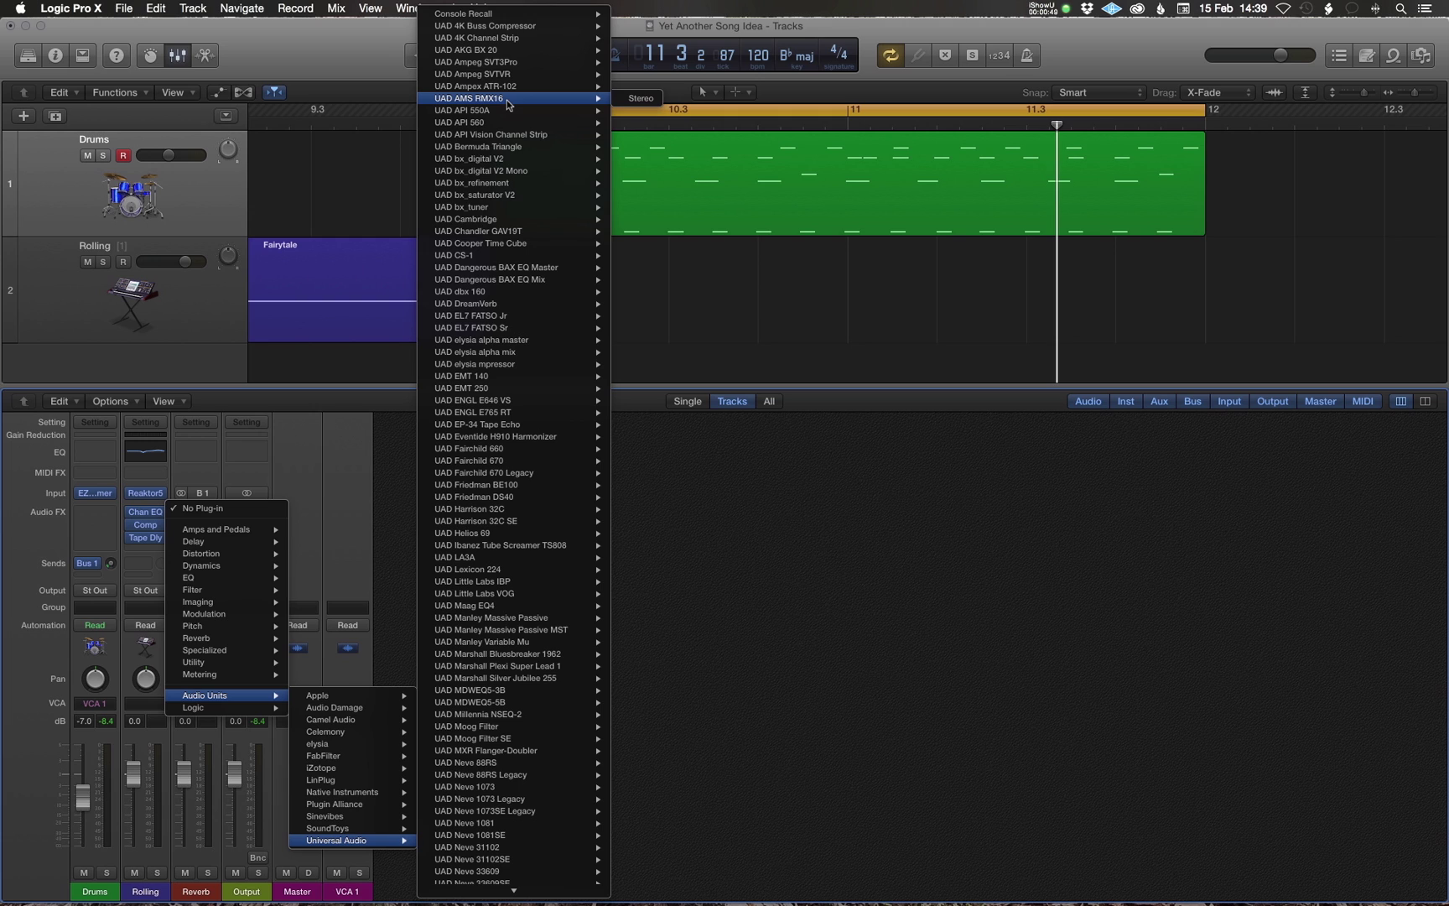
pyautogui.click(634, 98)
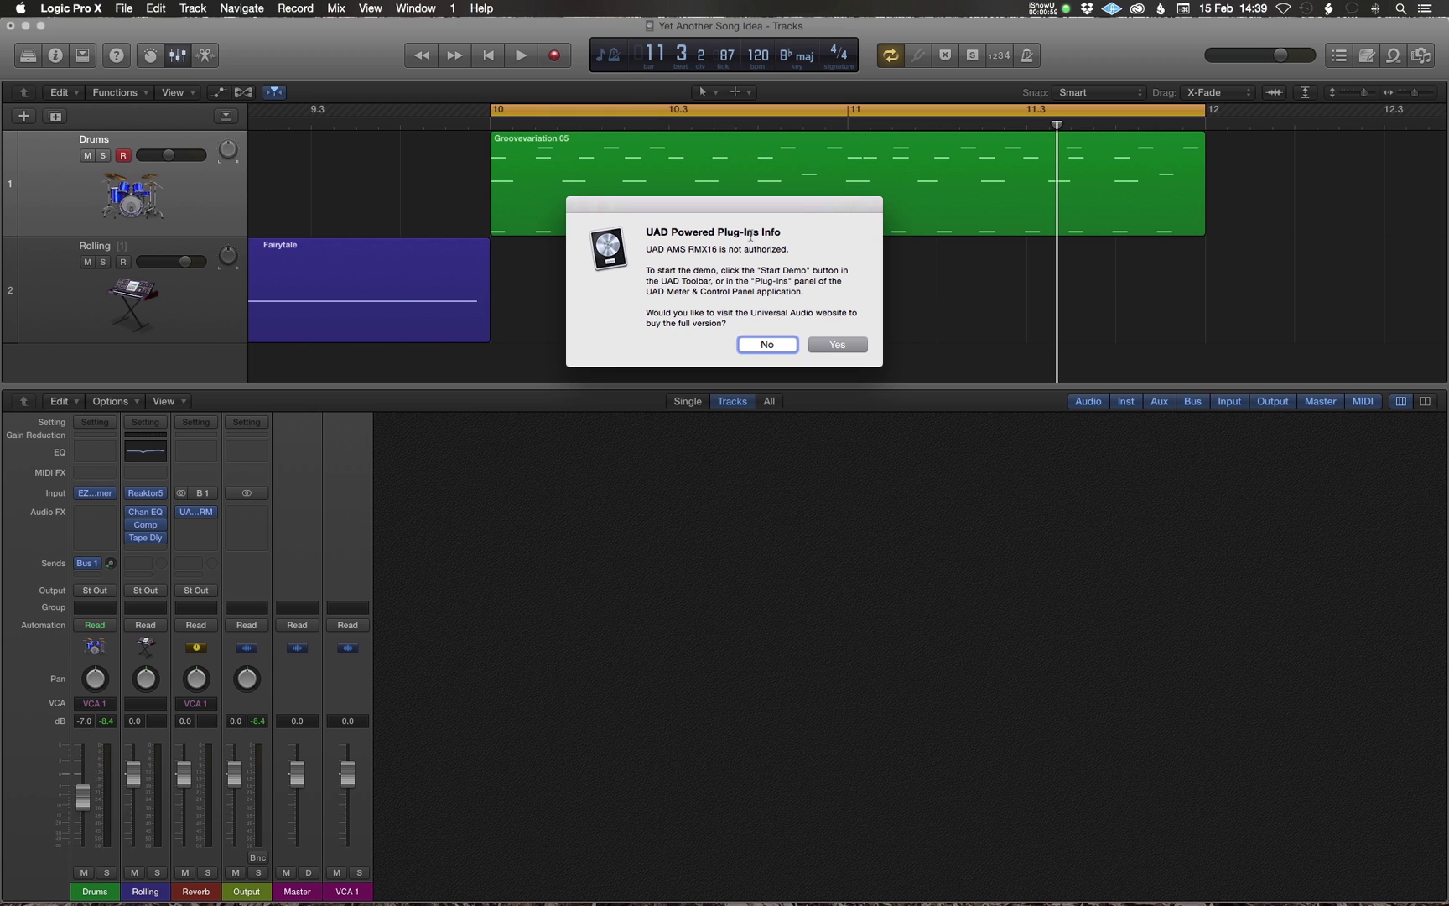
# Step: Decline the UAD not-authorized notice and browse the Reverb channel's plug-in list without changing it
pyautogui.click(767, 345)
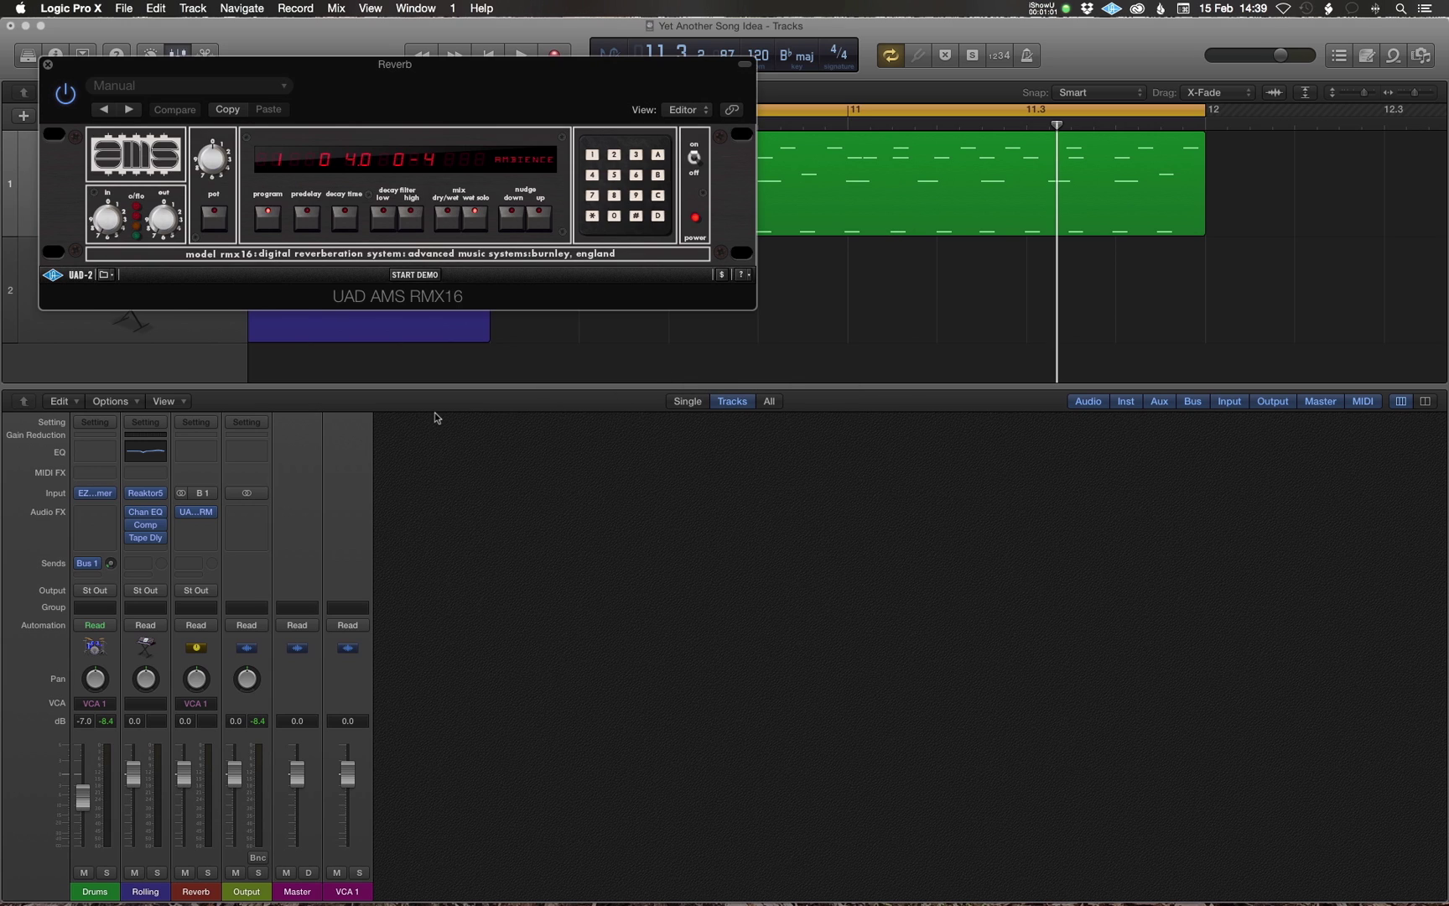
pyautogui.click(214, 513)
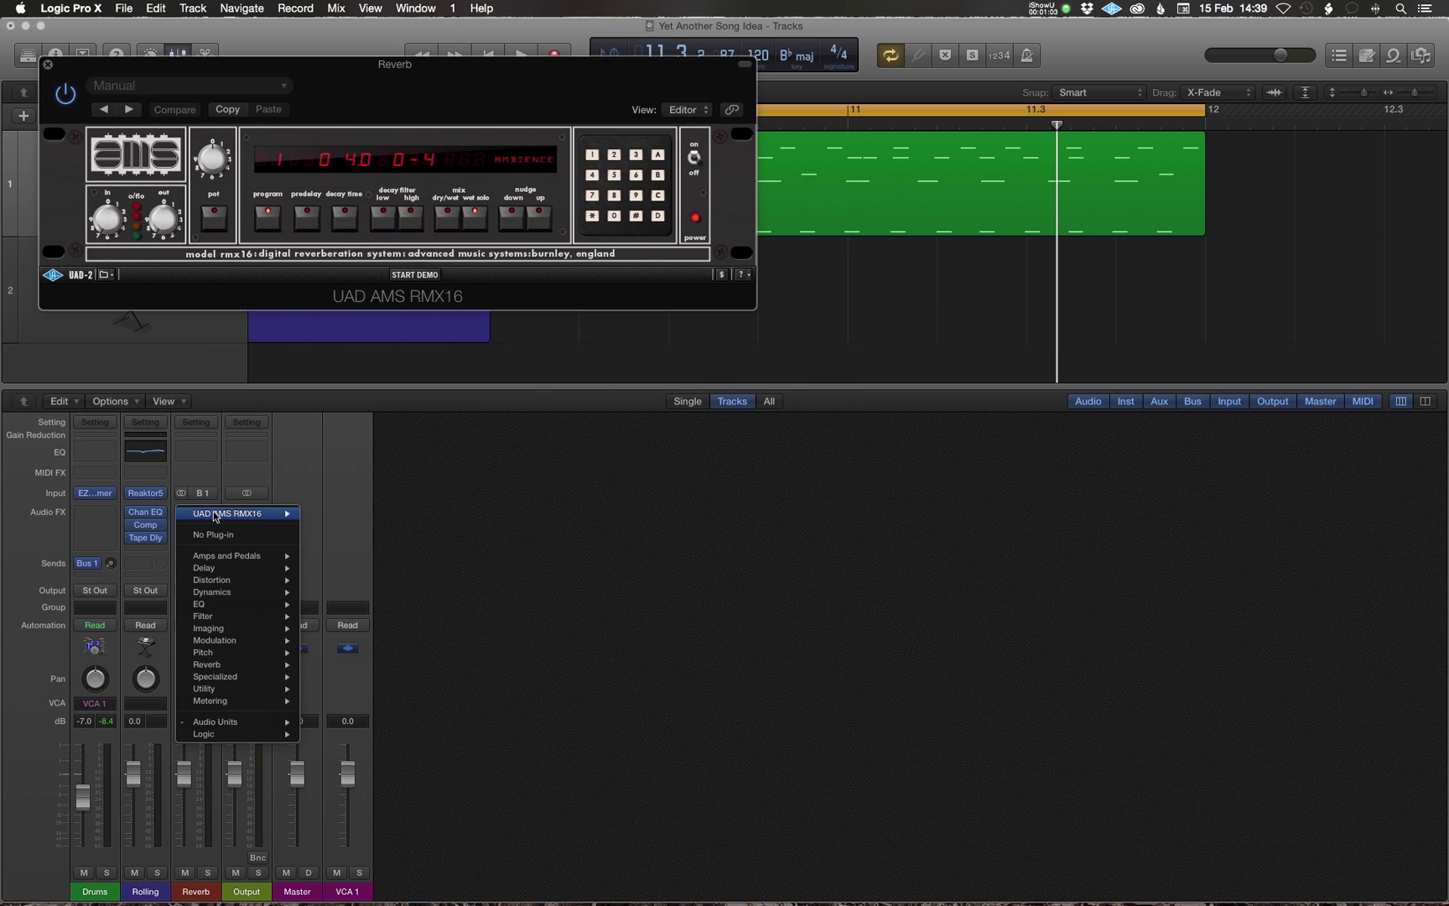
pyautogui.moveTo(226, 722)
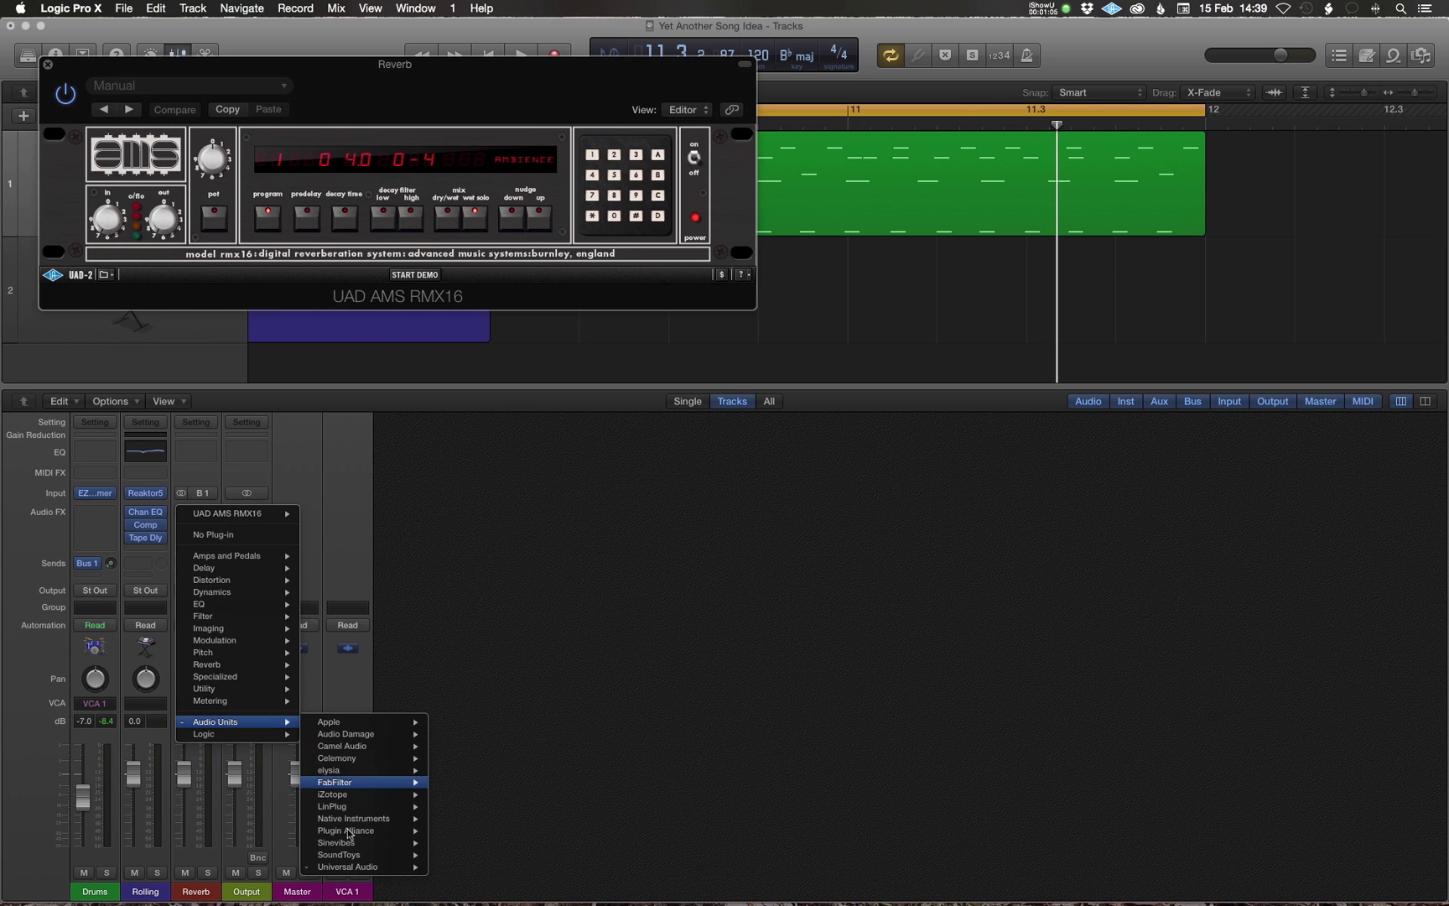
pyautogui.moveTo(495, 620)
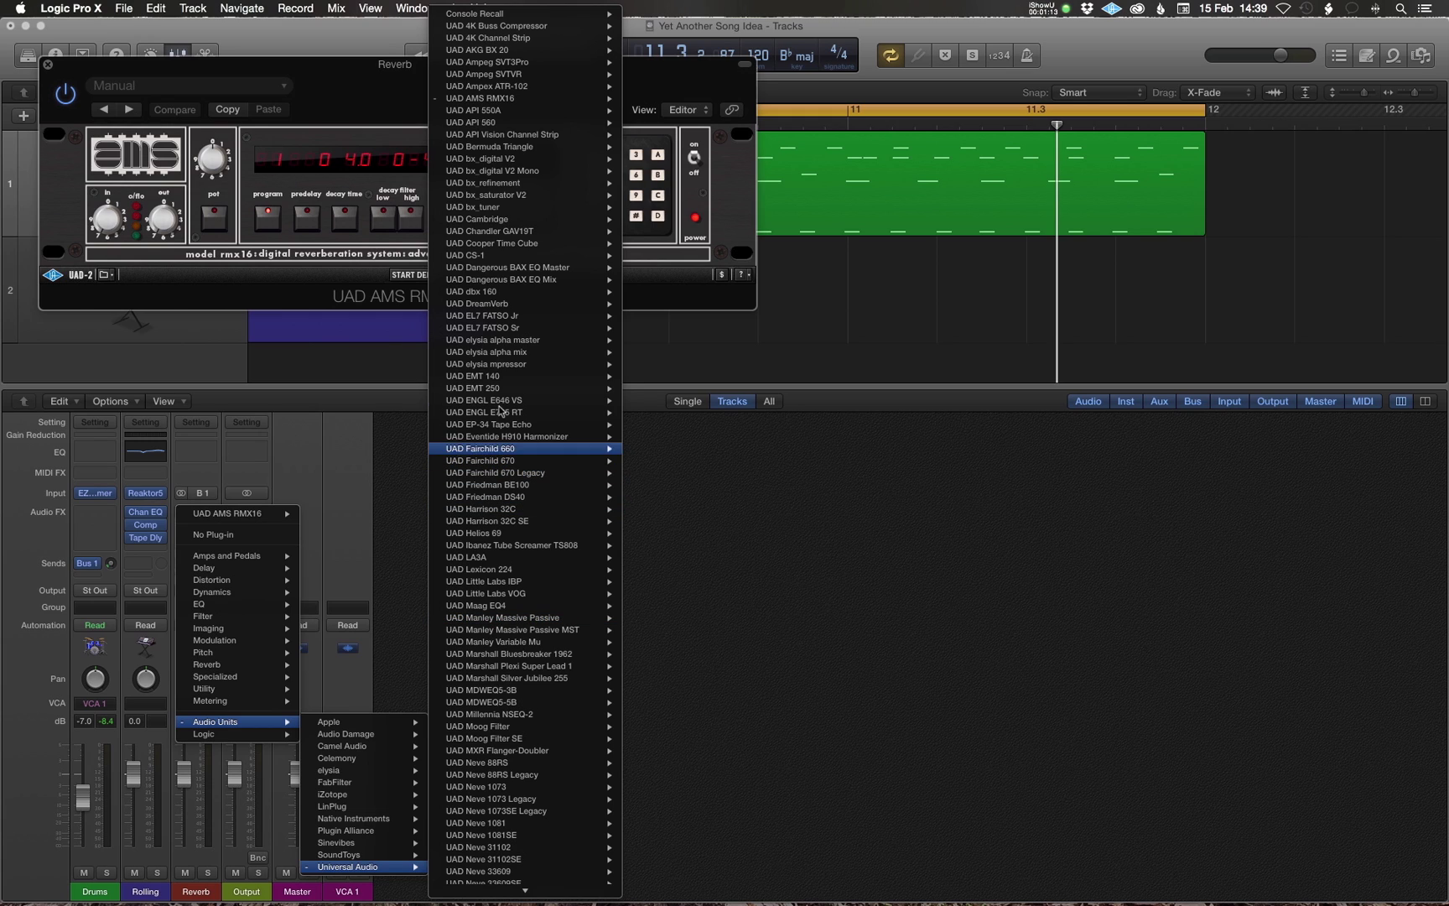
pyautogui.moveTo(505, 380)
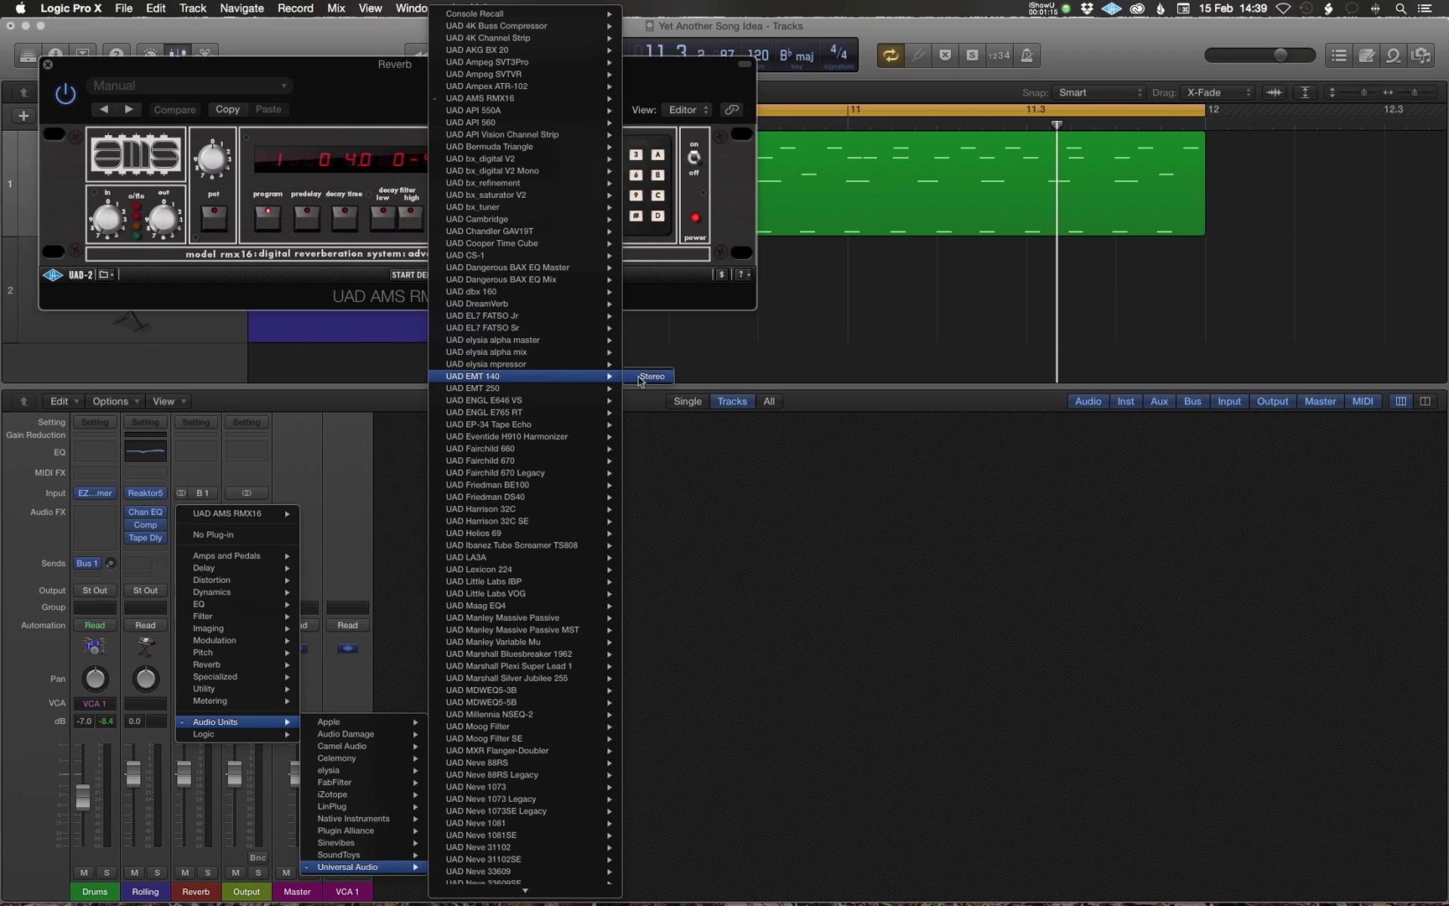
pyautogui.click(639, 390)
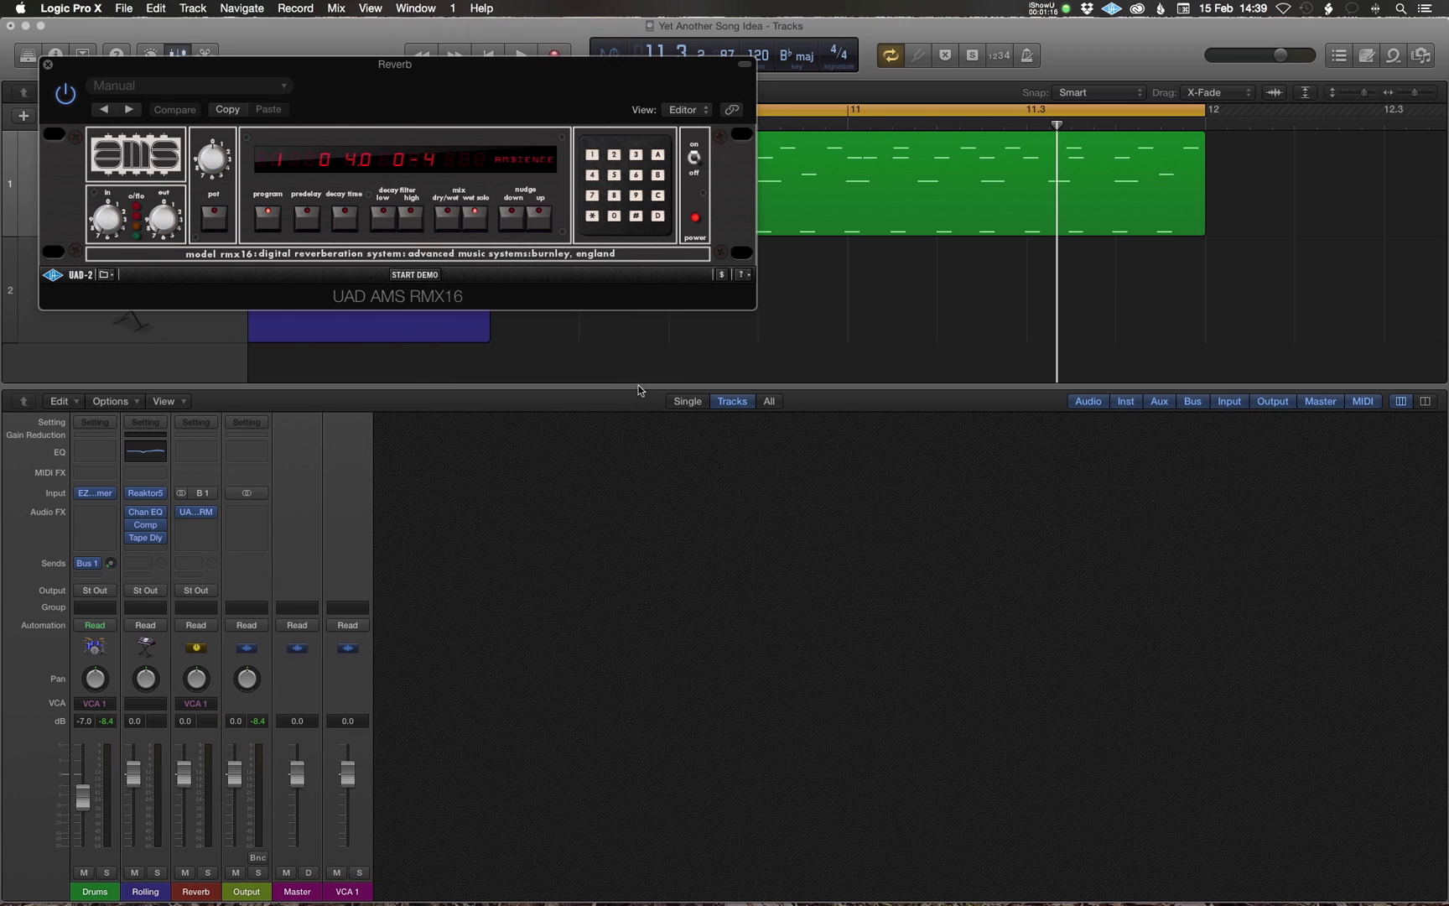
# Step: Replace the AMS RMX16 on the Reverb channel with the stereo UAD EMT 140
pyautogui.click(198, 512)
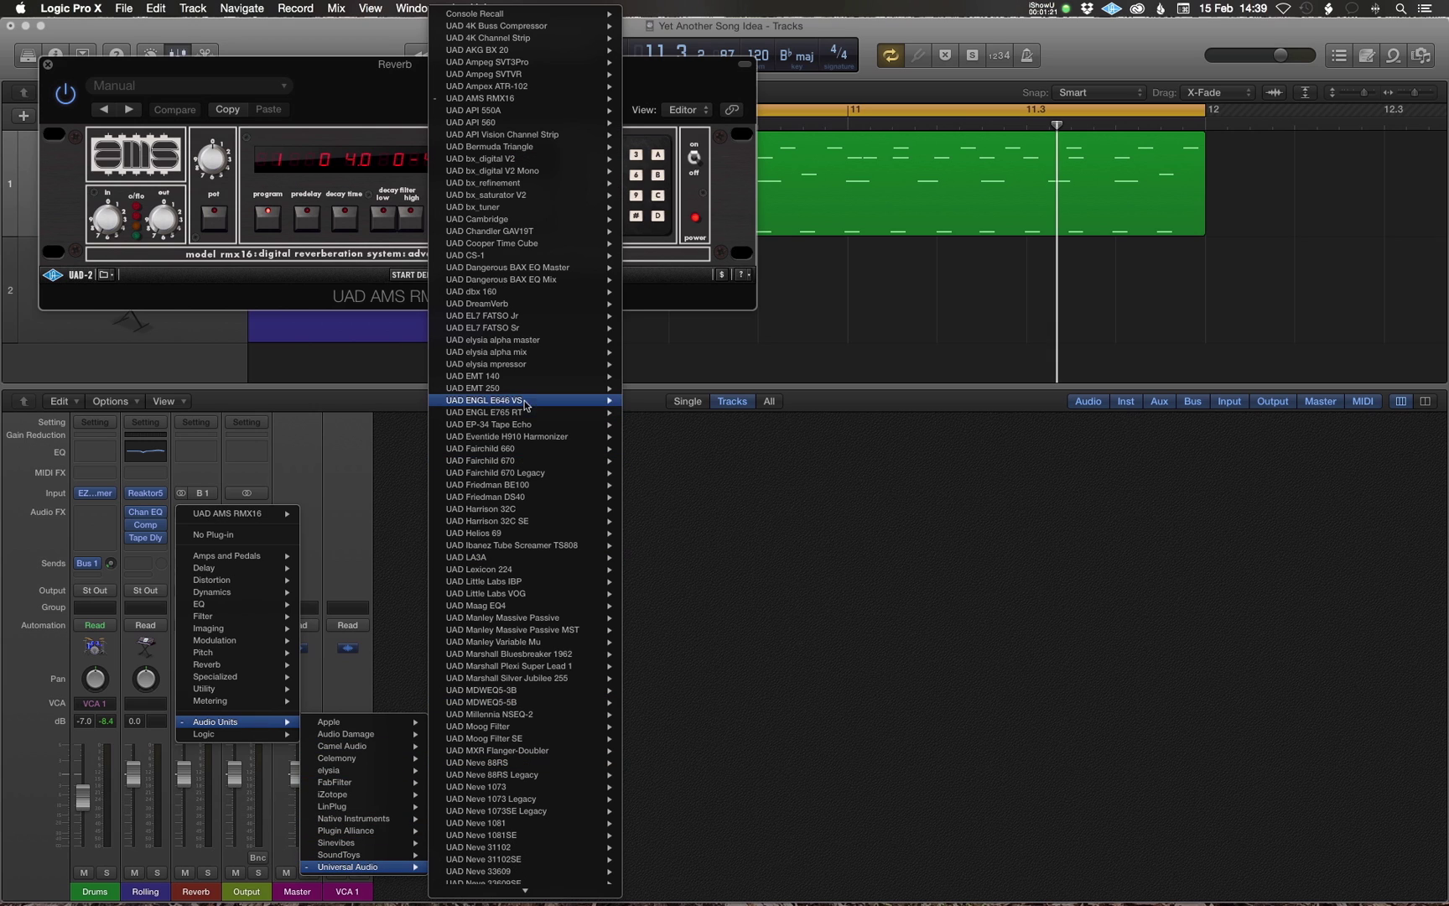
pyautogui.moveTo(529, 259)
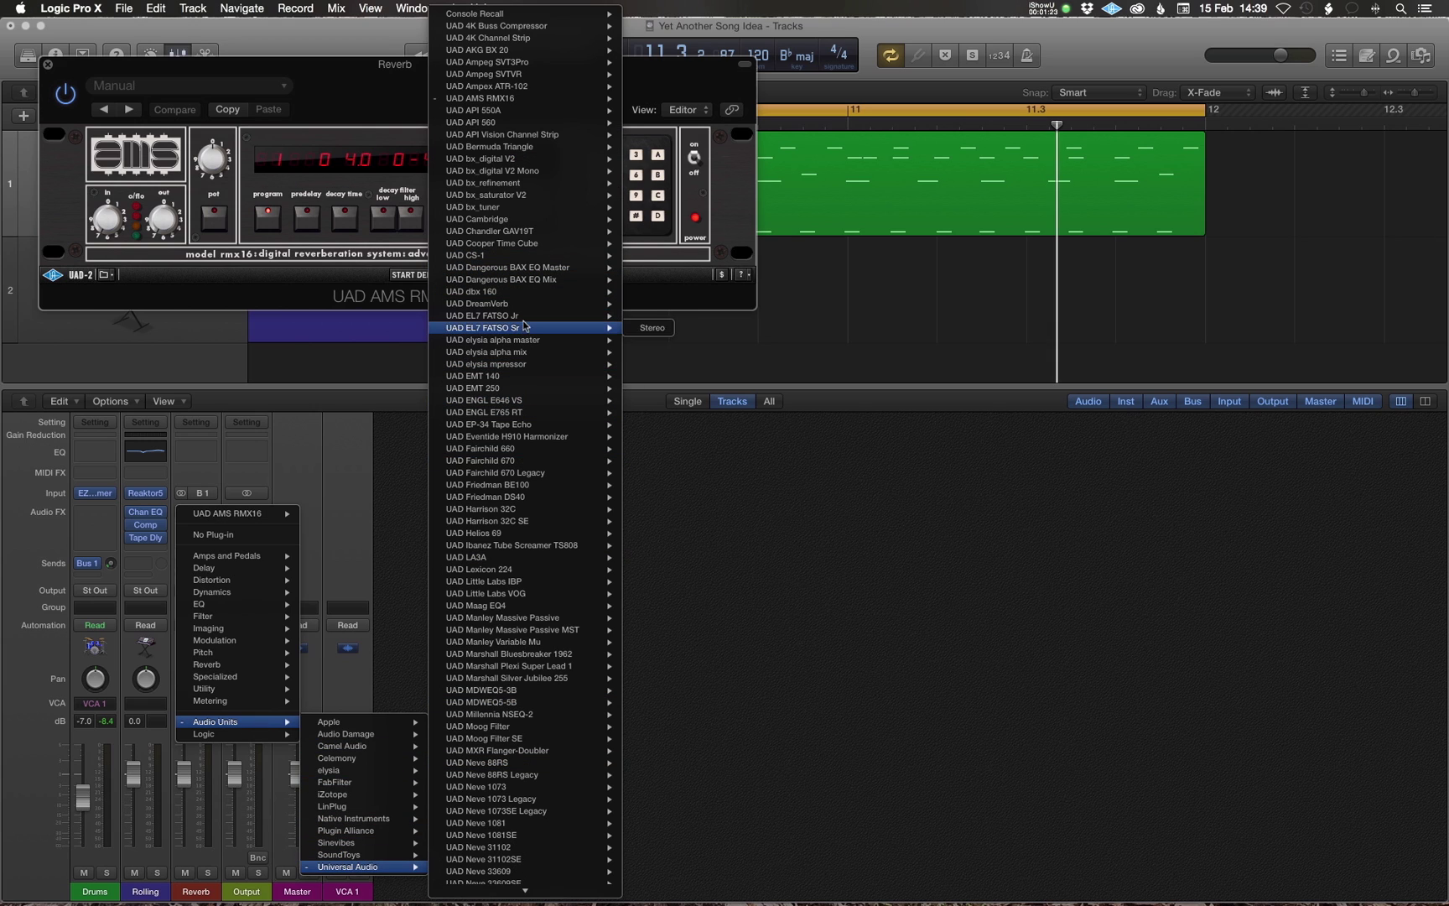
pyautogui.moveTo(522, 381)
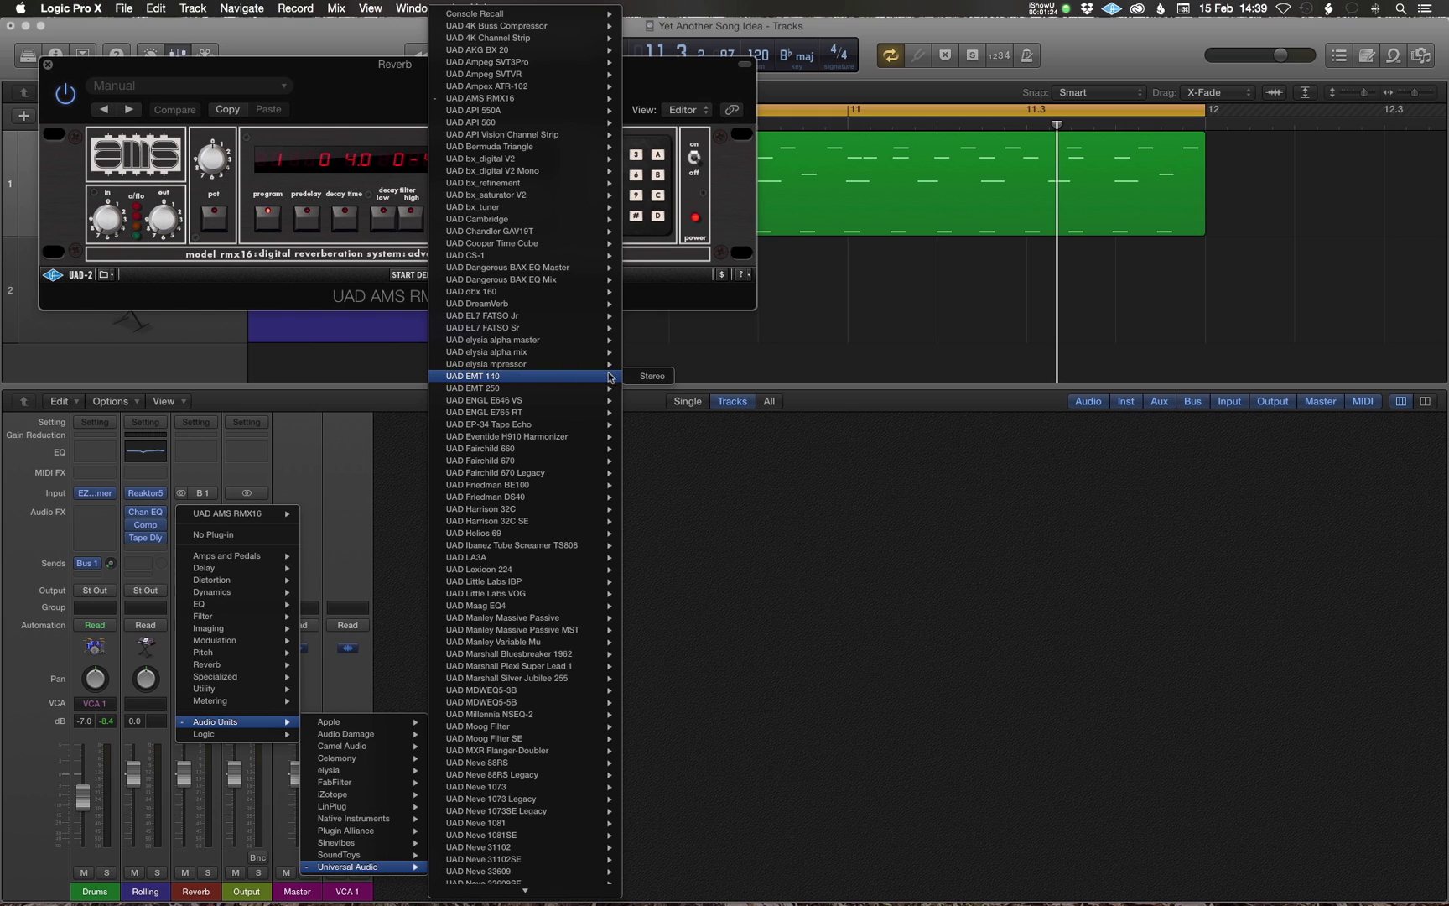
pyautogui.click(659, 376)
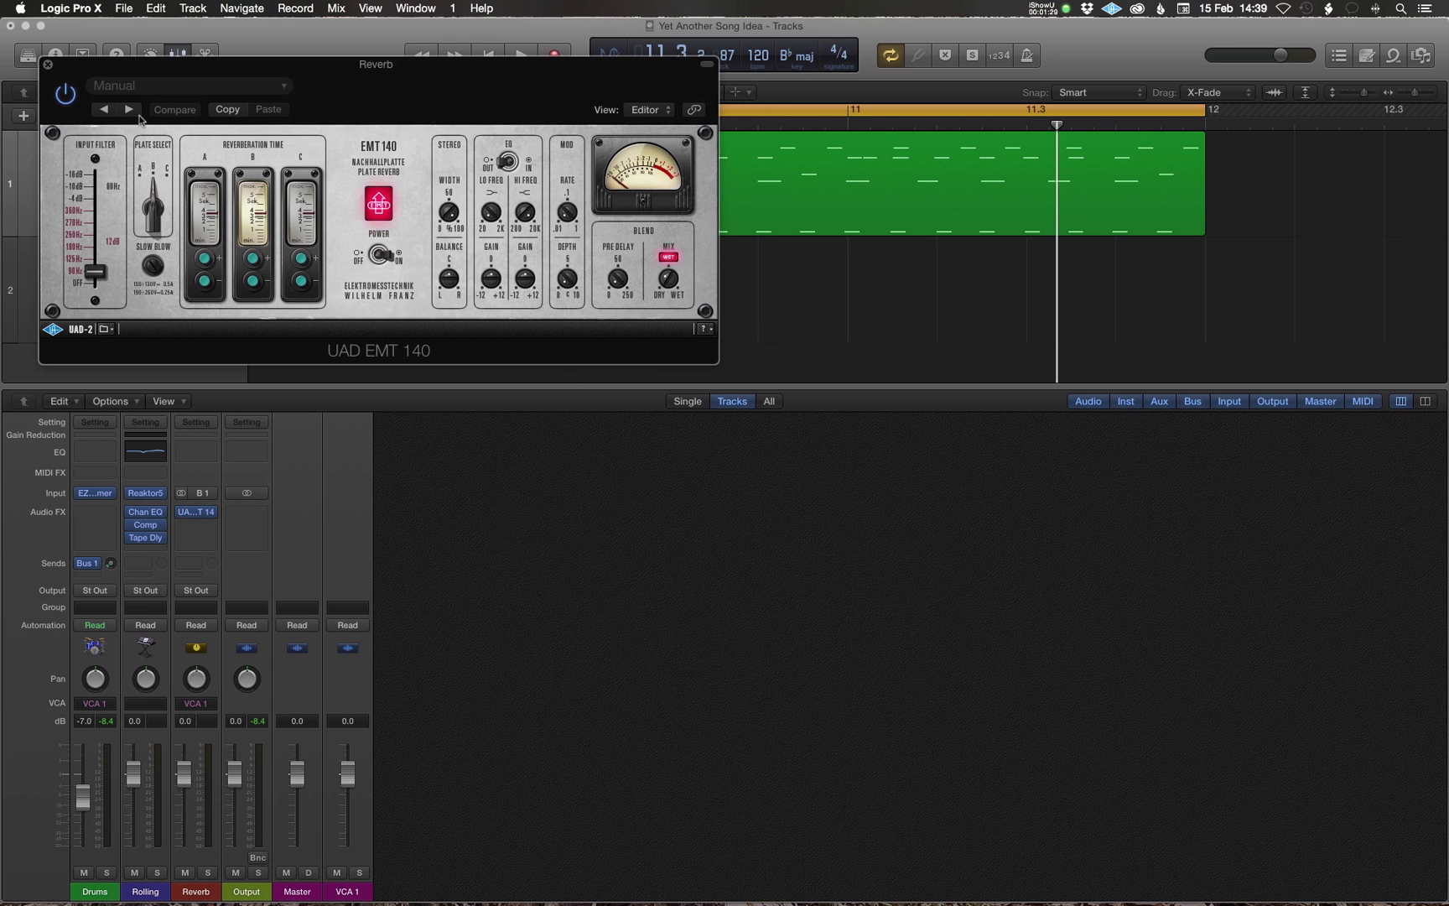
# Step: Close the EMT 140 window and open Preferences > Plug-in Manager, scrolled to the top of the list
pyautogui.click(48, 64)
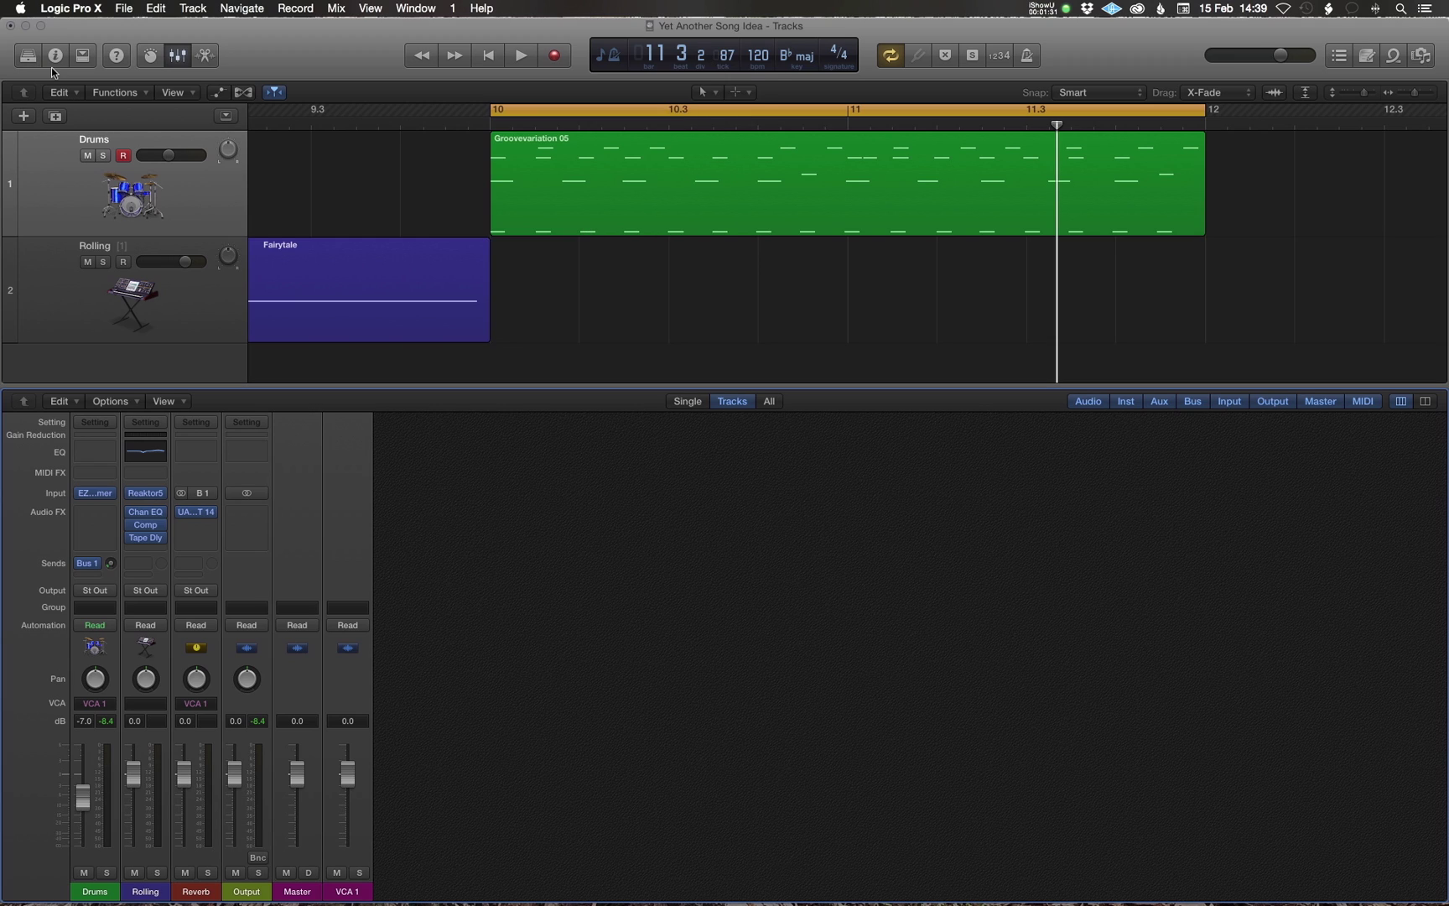
pyautogui.click(79, 7)
pyautogui.moveTo(107, 52)
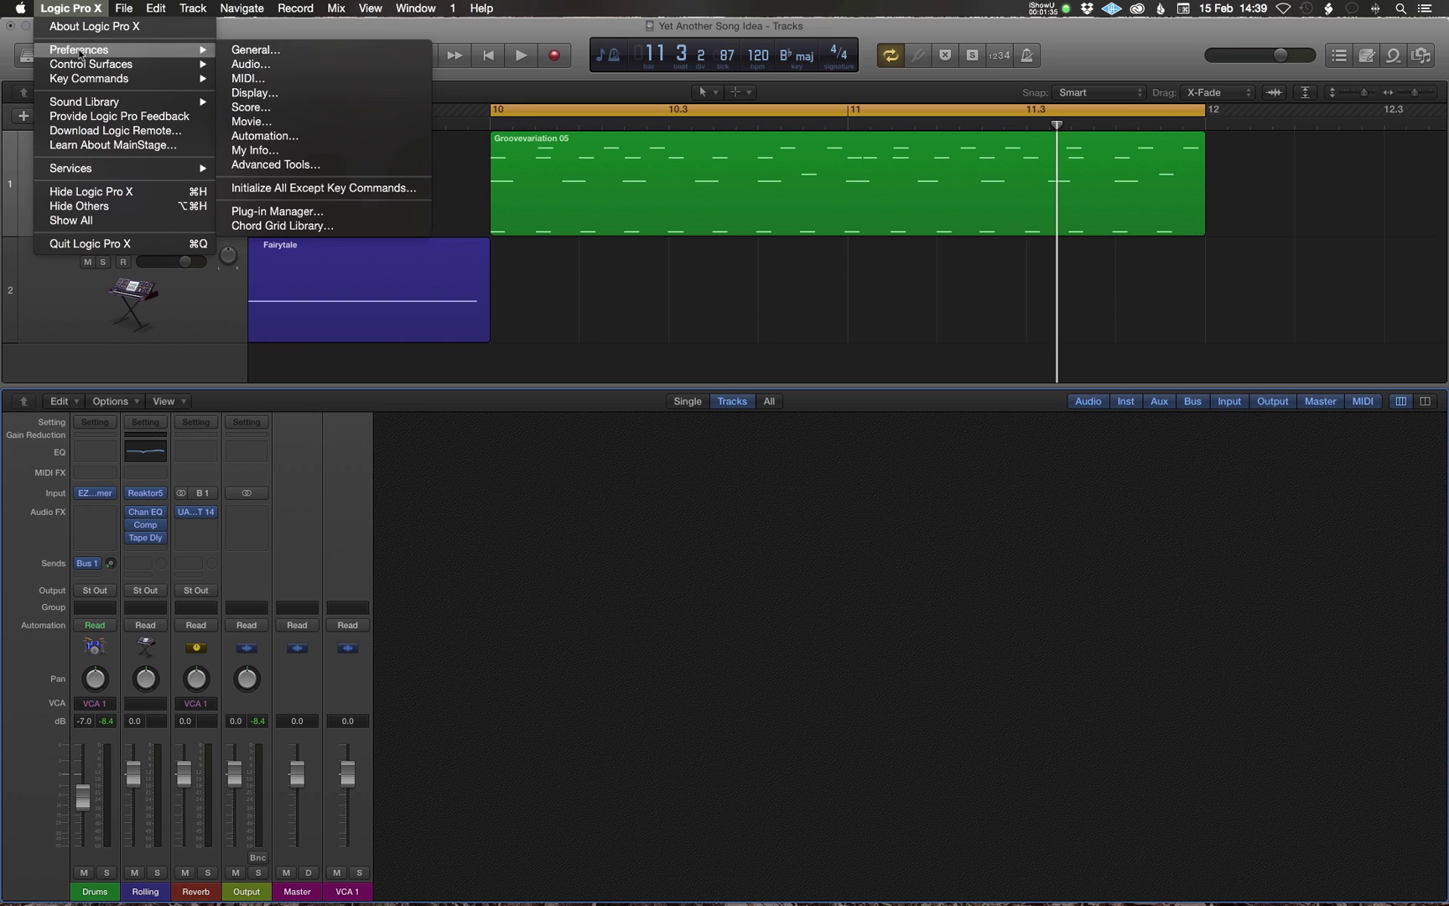
pyautogui.click(245, 210)
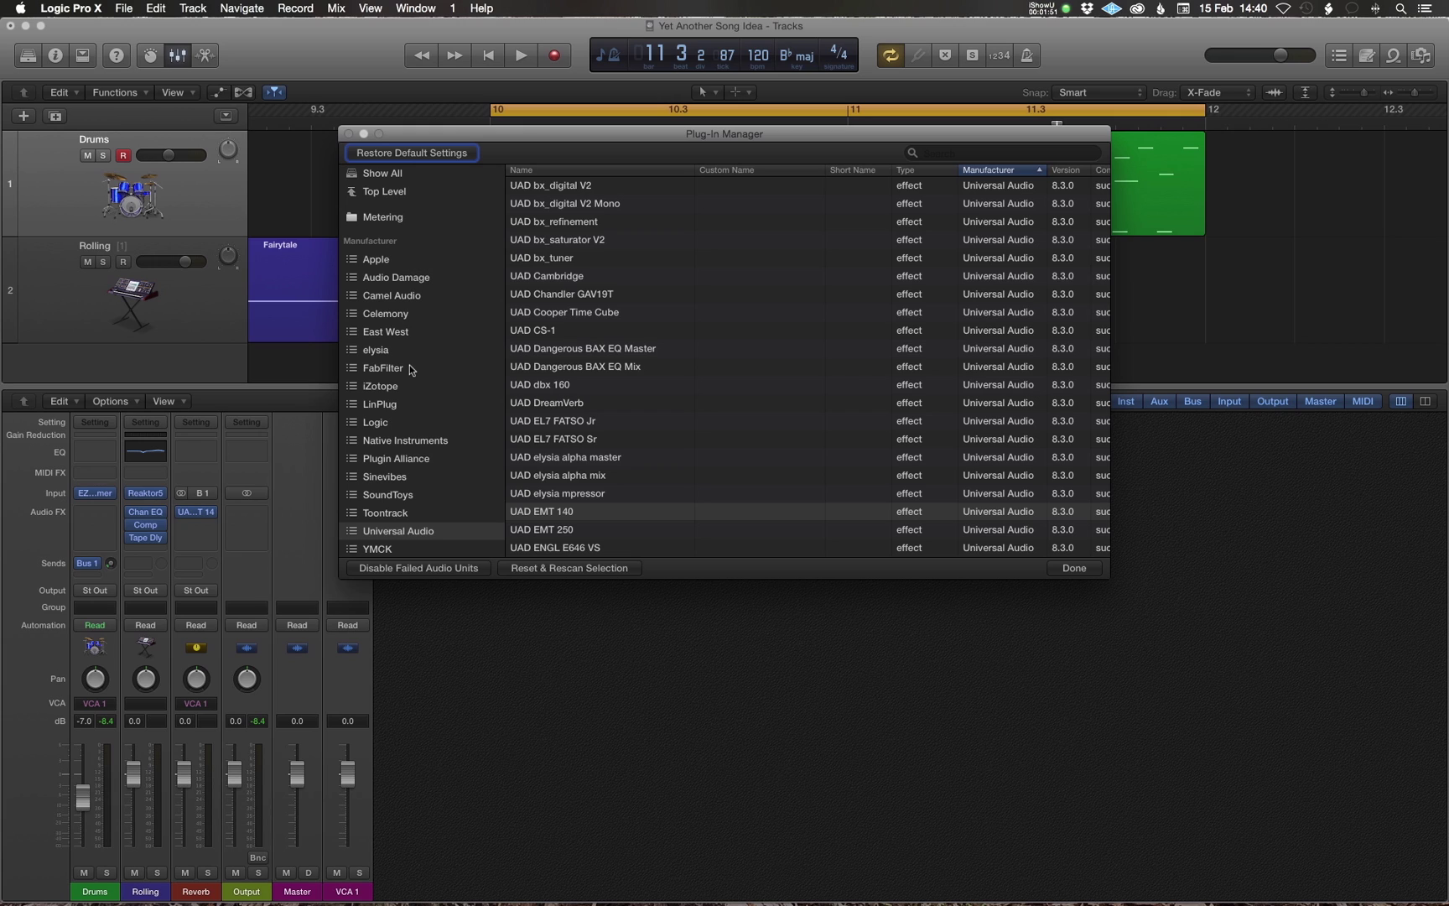
pyautogui.scroll(5, 411, 352)
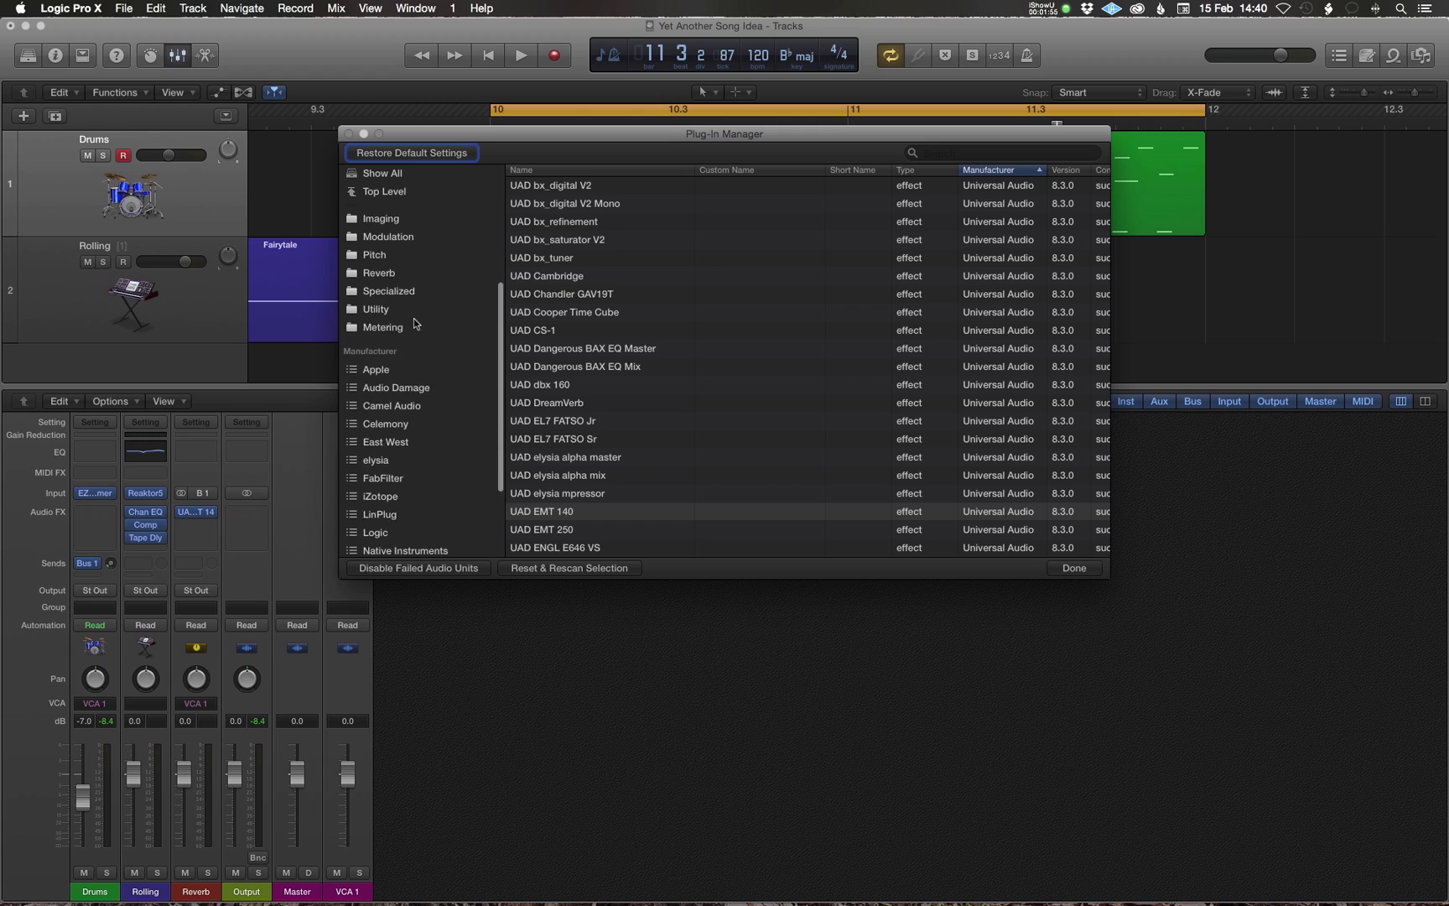
pyautogui.scroll(3, 414, 324)
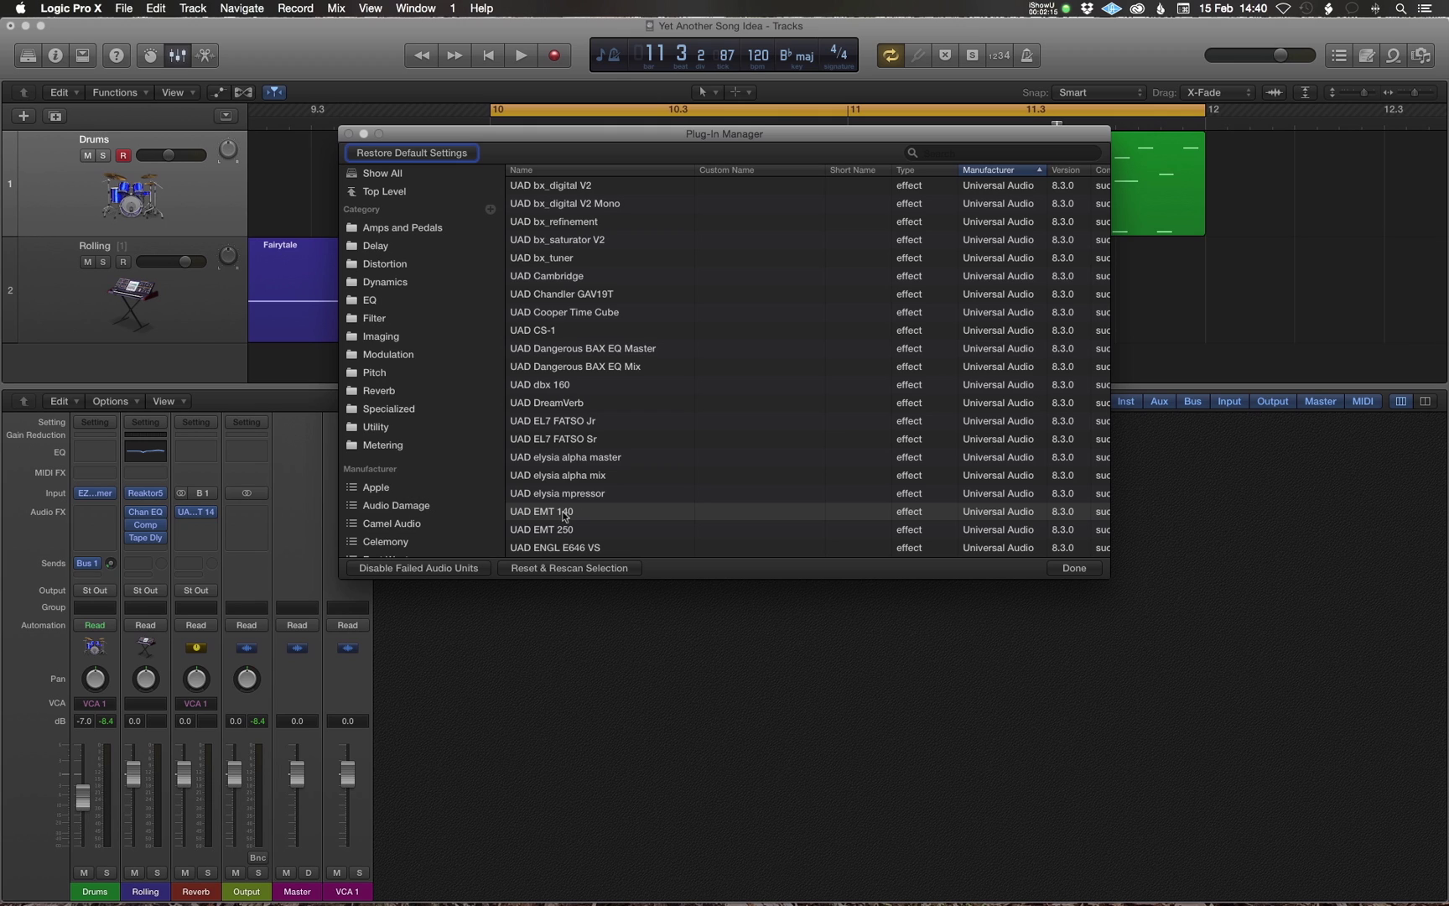
# Step: Move UAD EMT 140 into the Reverb category and show that category's plug-ins
pyautogui.moveTo(565, 516); pyautogui.dragTo(392, 397)
pyautogui.click(391, 394)
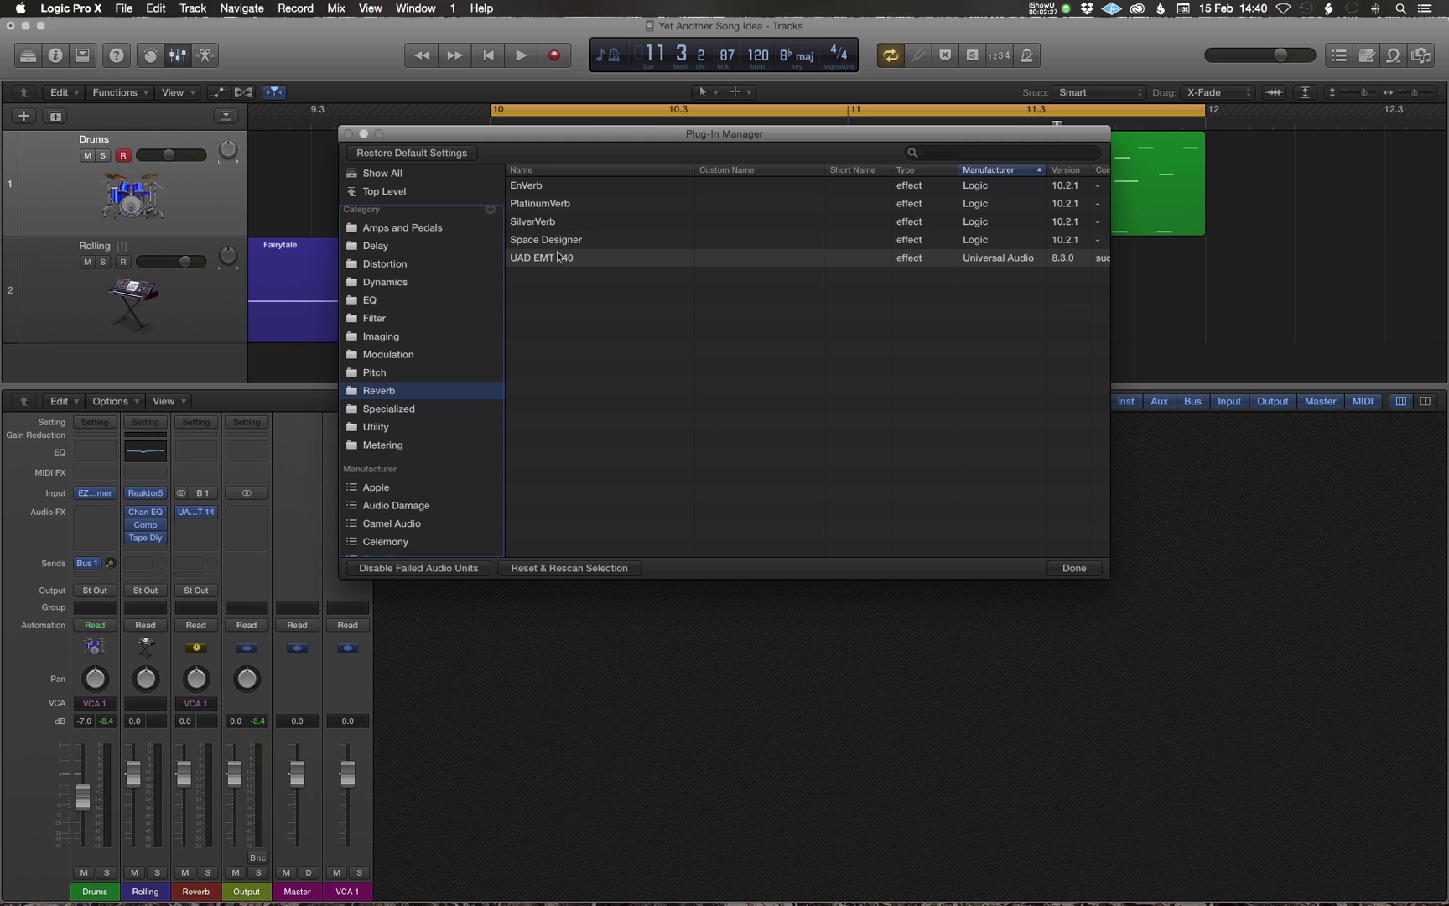
pyautogui.click(717, 259)
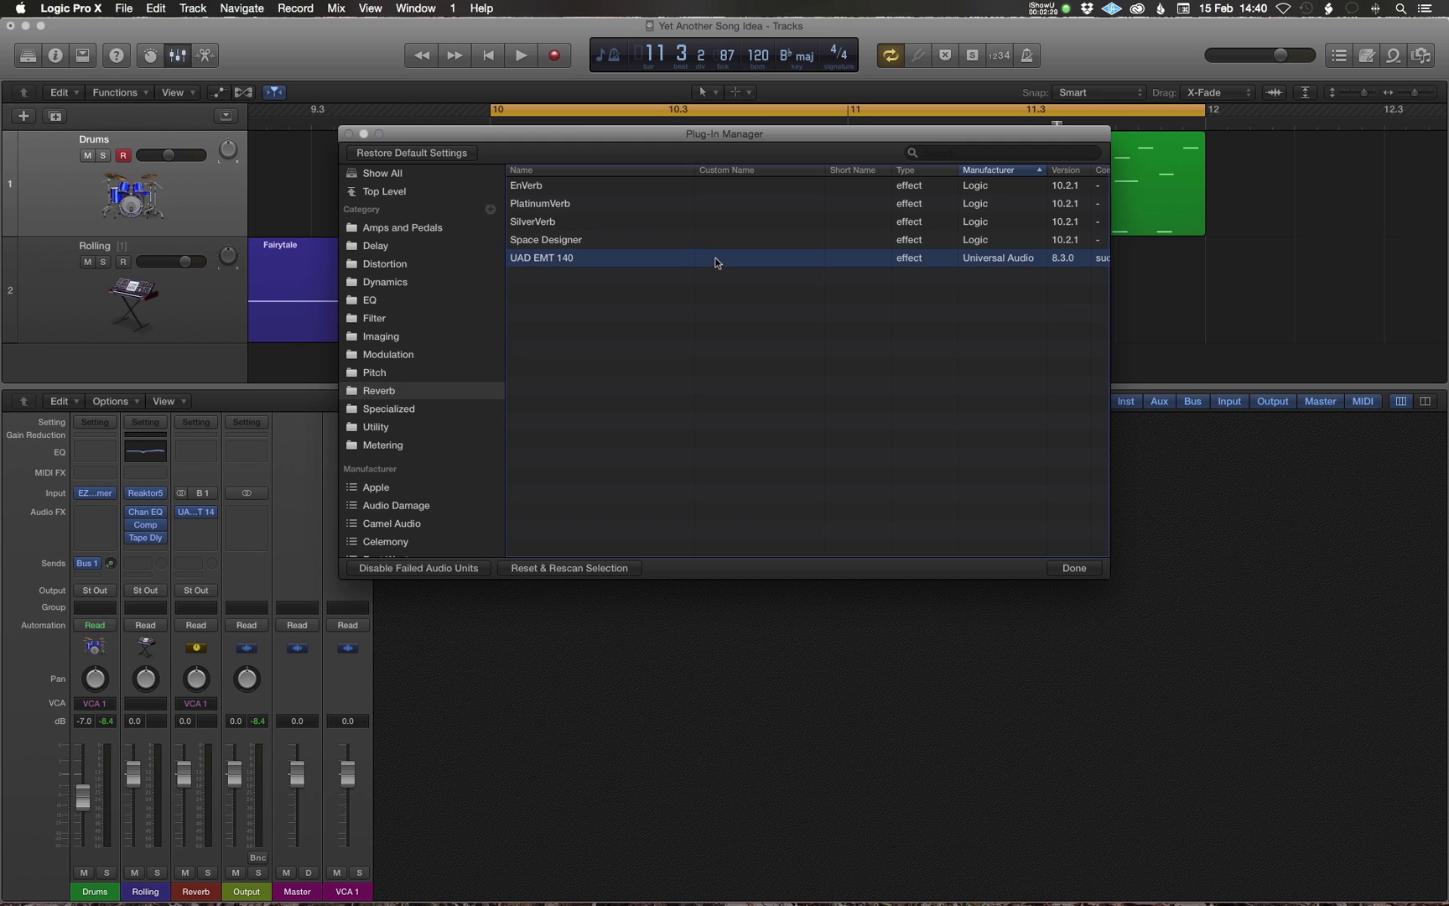
# Step: Give UAD EMT 140 the custom name 'UAD Plate 140'
pyautogui.click(717, 260)
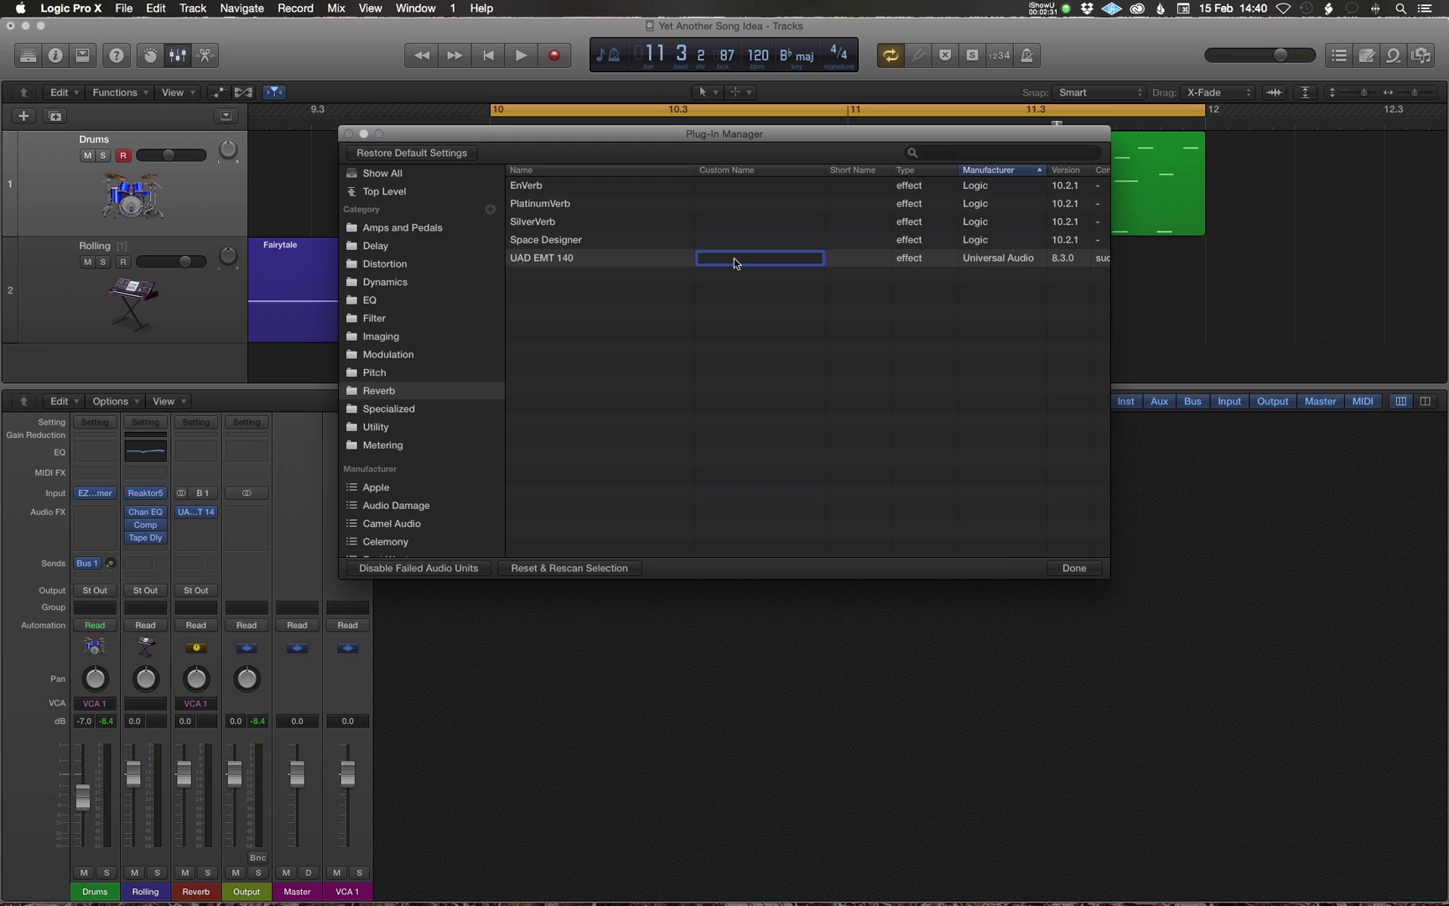
pyautogui.write('UAD PLate 140')
pyautogui.press('BackSpace')
pyautogui.press('BackSpace')
pyautogui.press('BackSpace')
pyautogui.press('BackSpace')
pyautogui.press('BackSpace')
pyautogui.press('BackSpace')
pyautogui.press('BackSpace')
pyautogui.write('late 140')
# Step: Set the short name of UAD EMT 140 to 'UAD Plate'
pyautogui.click(853, 260)
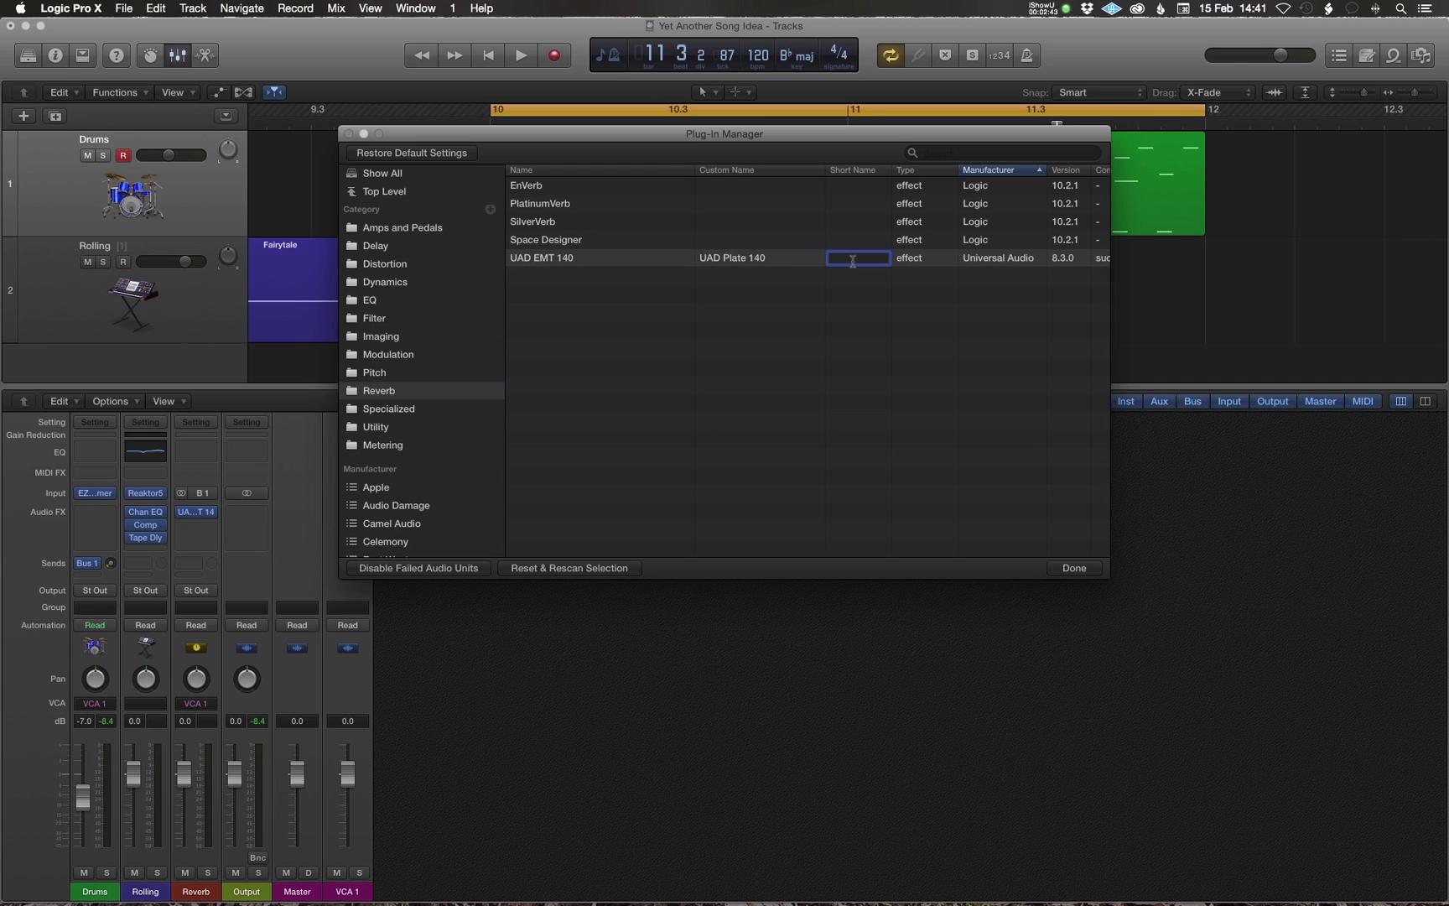
pyautogui.write('UAD Plate')
pyautogui.press('BackSpace')
pyautogui.press('BackSpace')
pyautogui.press('BackSpace')
pyautogui.press('BackSpace')
pyautogui.write('late')
pyautogui.press('Return')
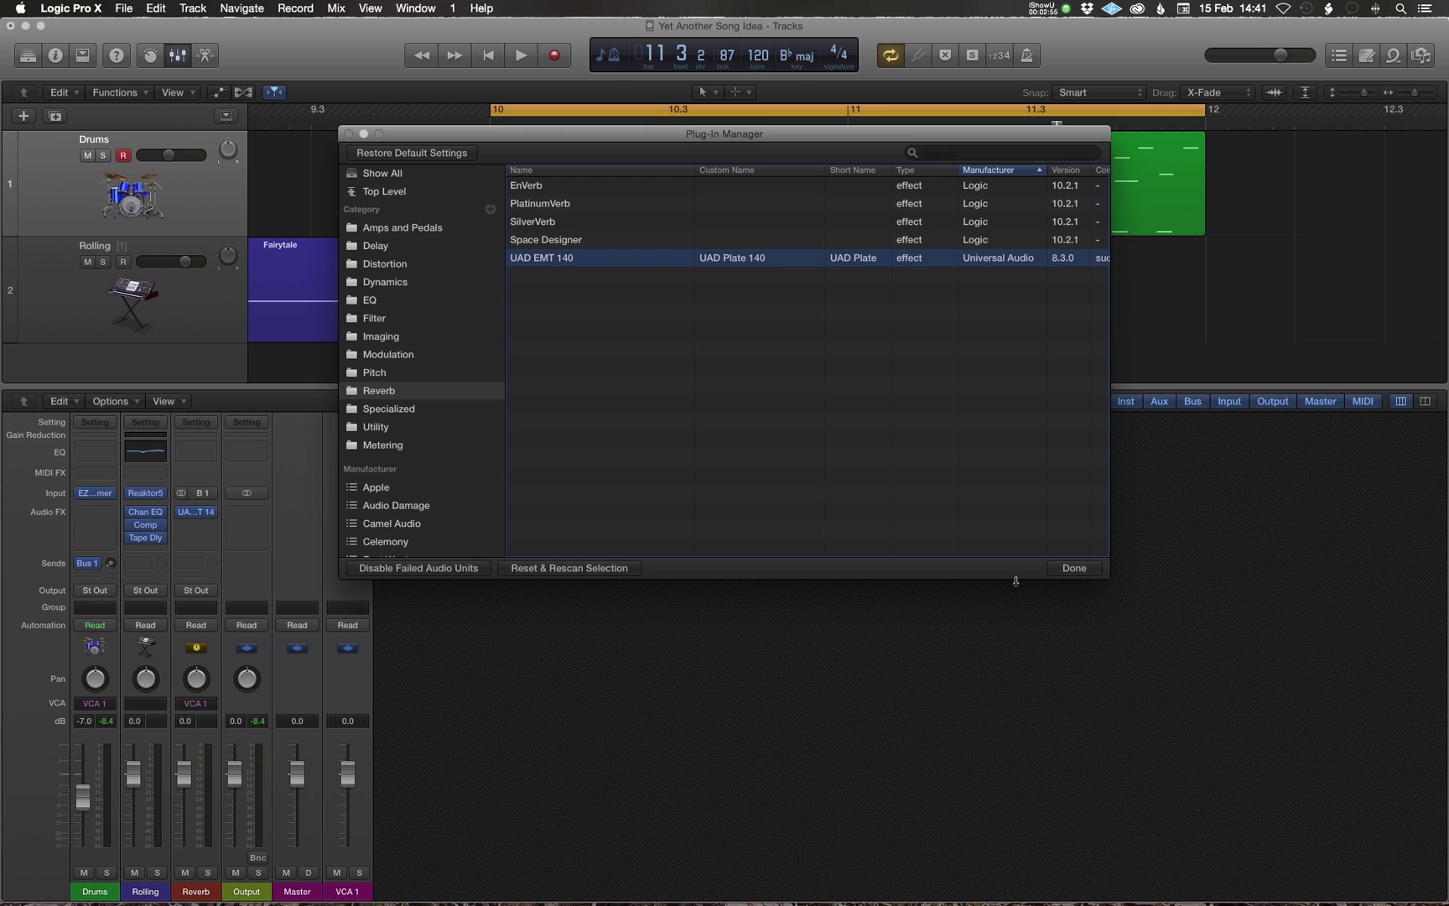
# Step: Close the Plug-In Manager with Done, keeping the new category and names
pyautogui.click(1074, 568)
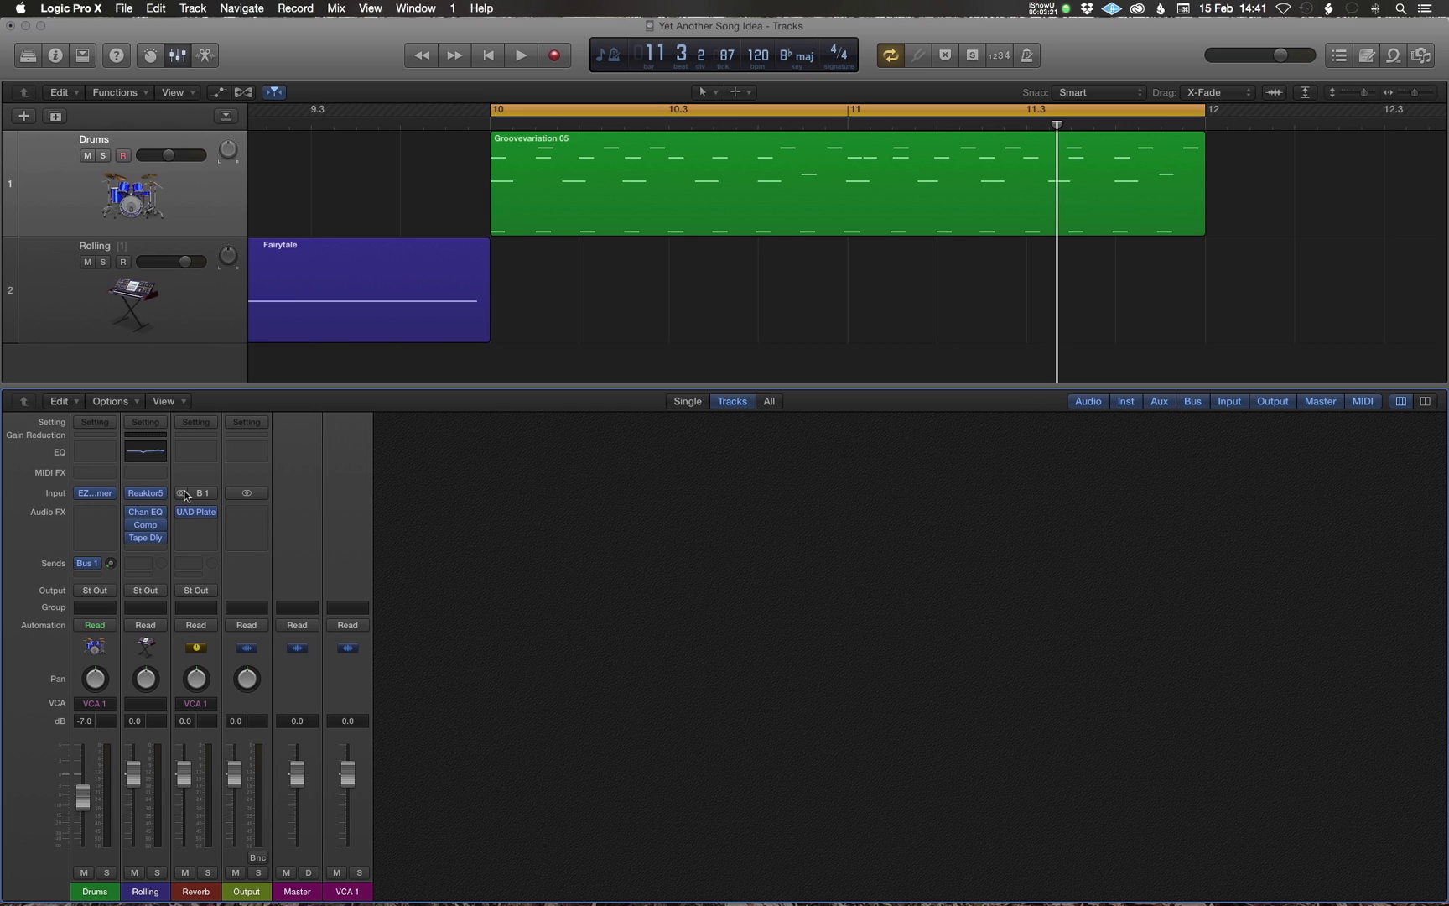
# Step: Open the UAD Plate slot's plug-in list to confirm UAD Plate 140 appears under Reverb
pyautogui.moveTo(214, 515)
pyautogui.click(213, 515)
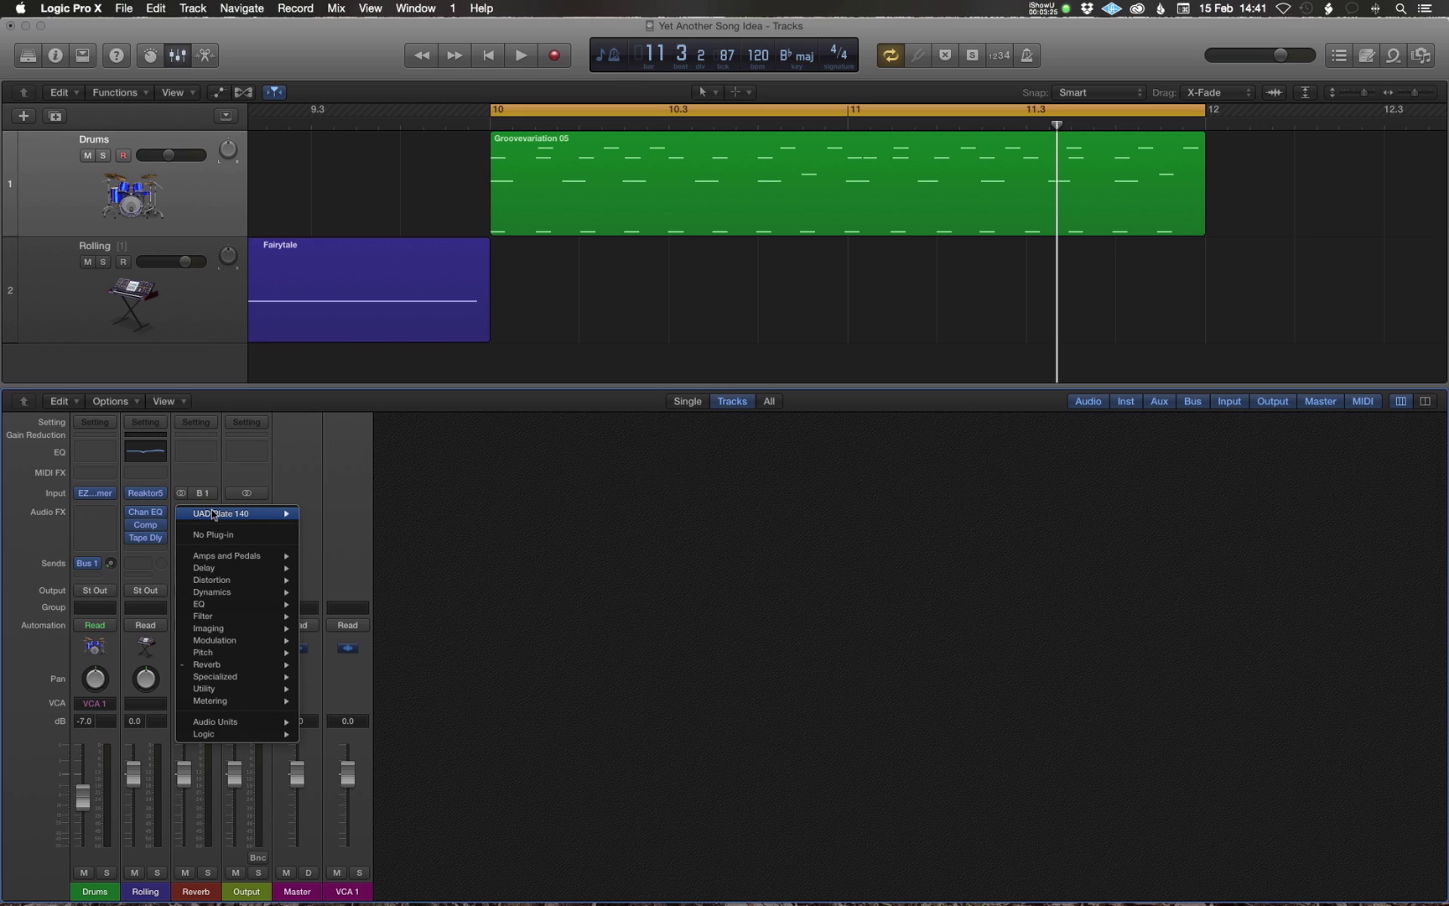
pyautogui.moveTo(220, 665)
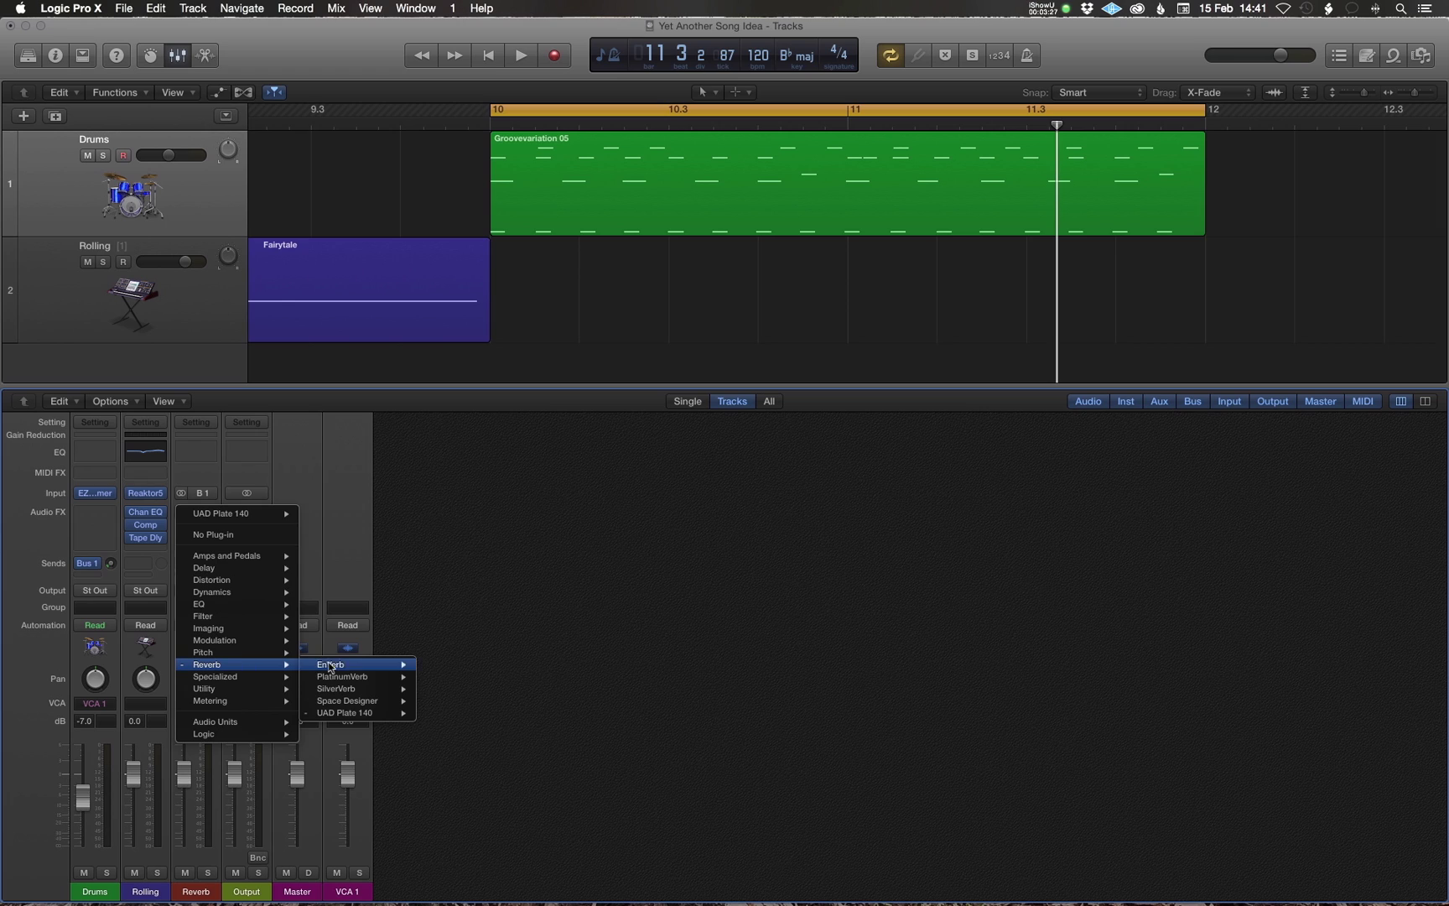
pyautogui.moveTo(341, 714)
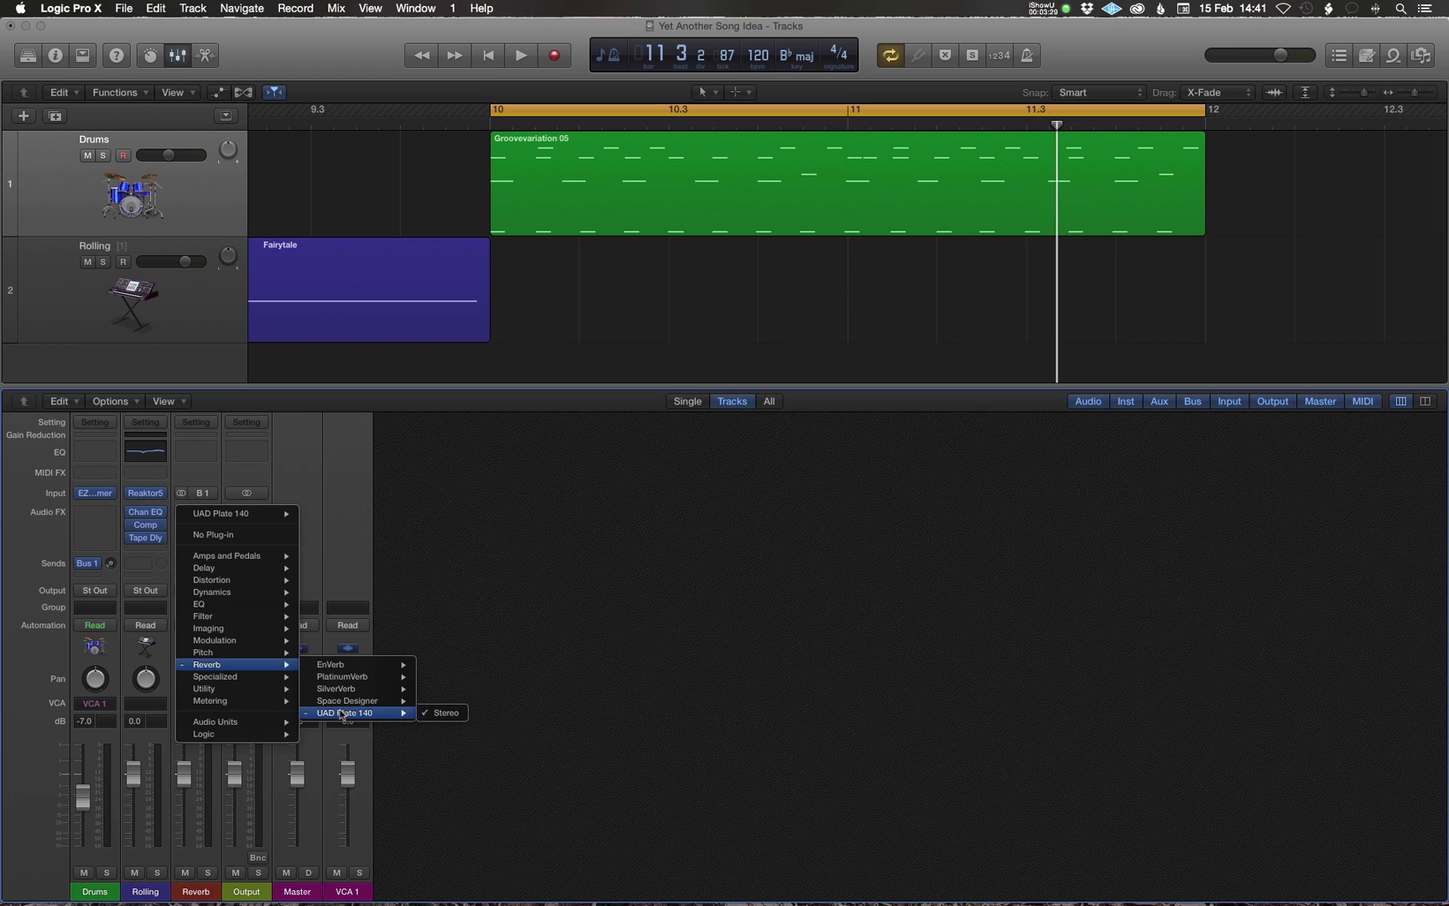